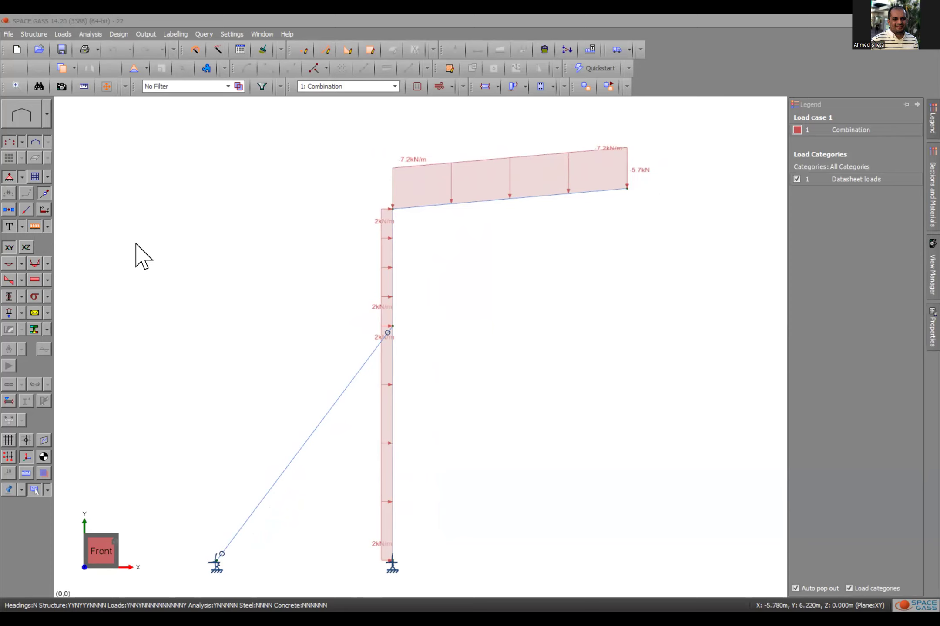
click(395, 348)
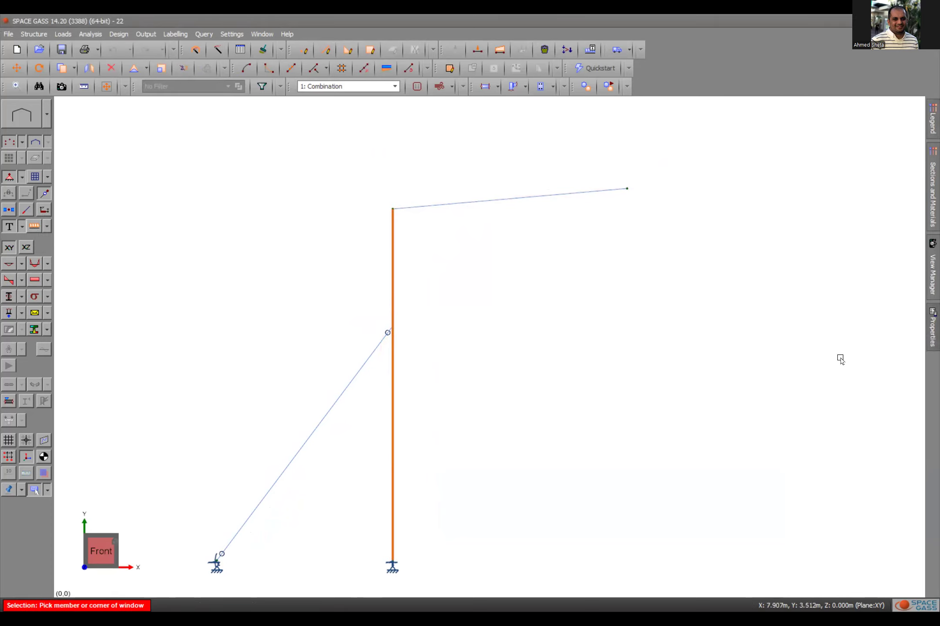
click(932, 327)
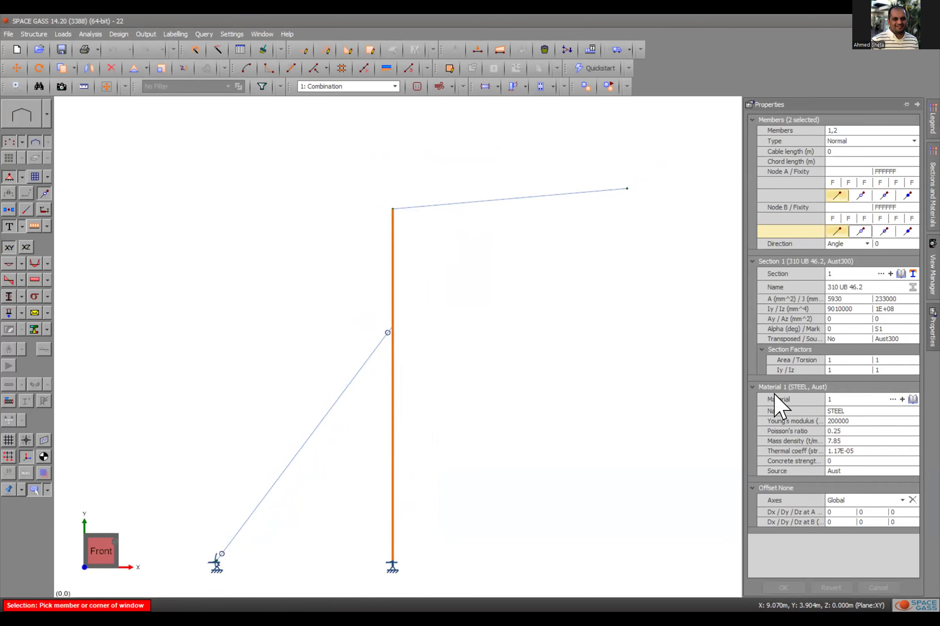
click(892, 399)
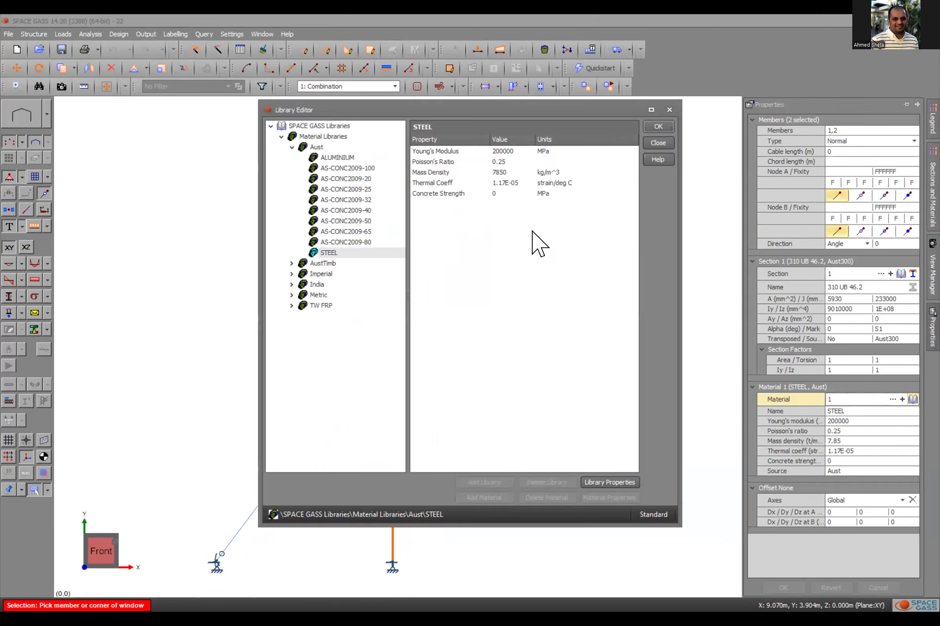
double_click(339, 254)
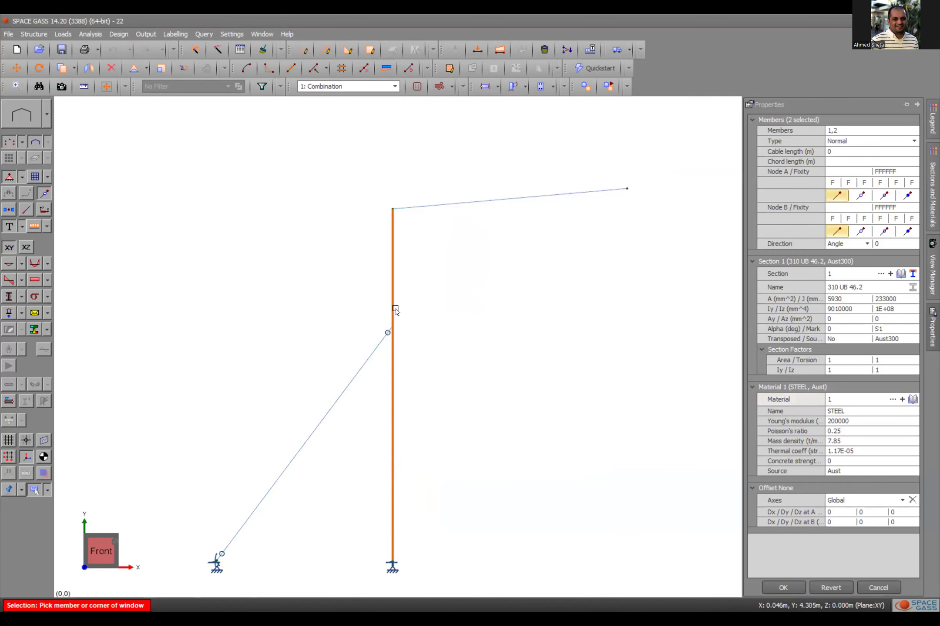
mouse_move(396, 312)
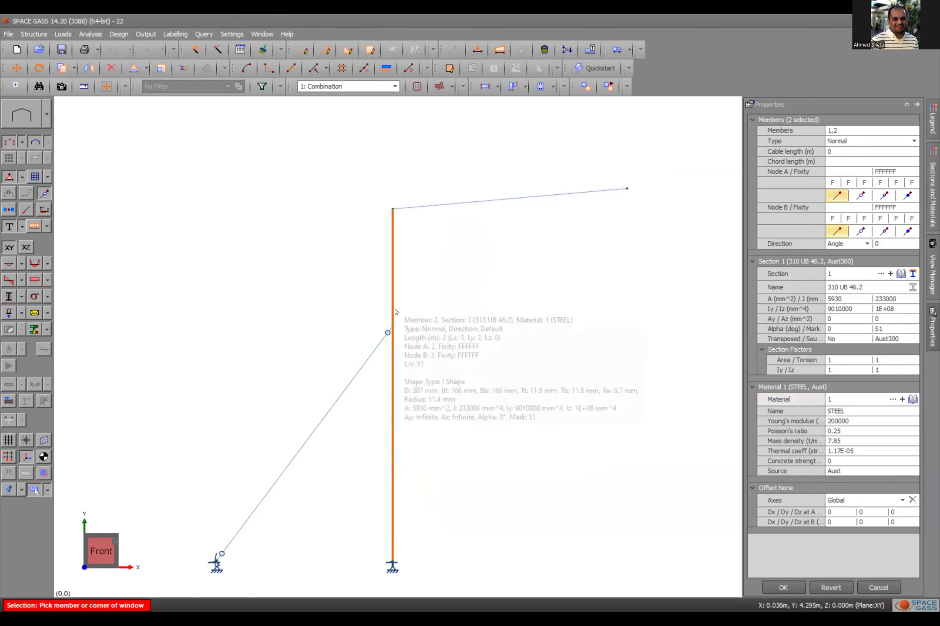
click(417, 336)
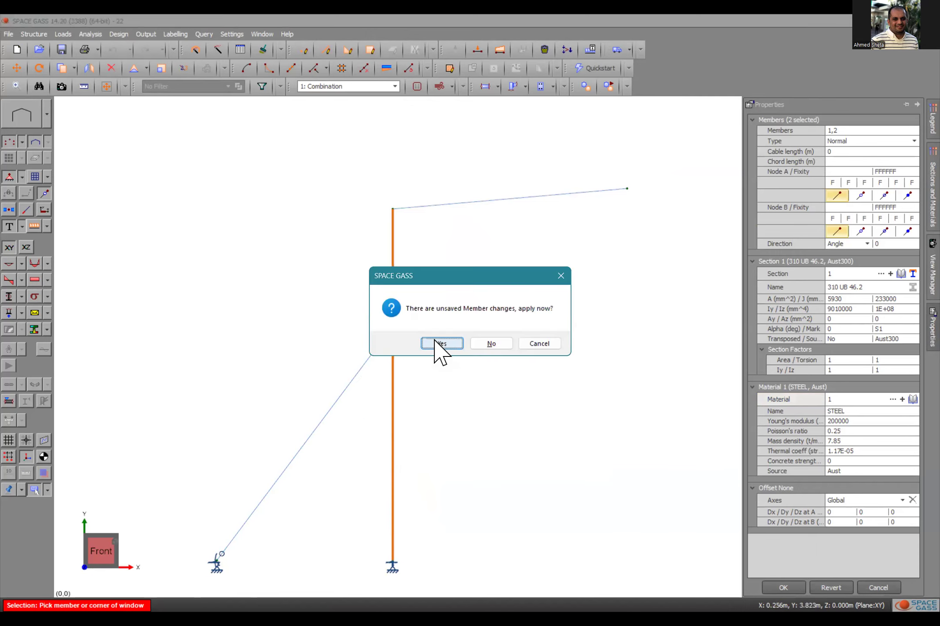
click(483, 346)
click(392, 407)
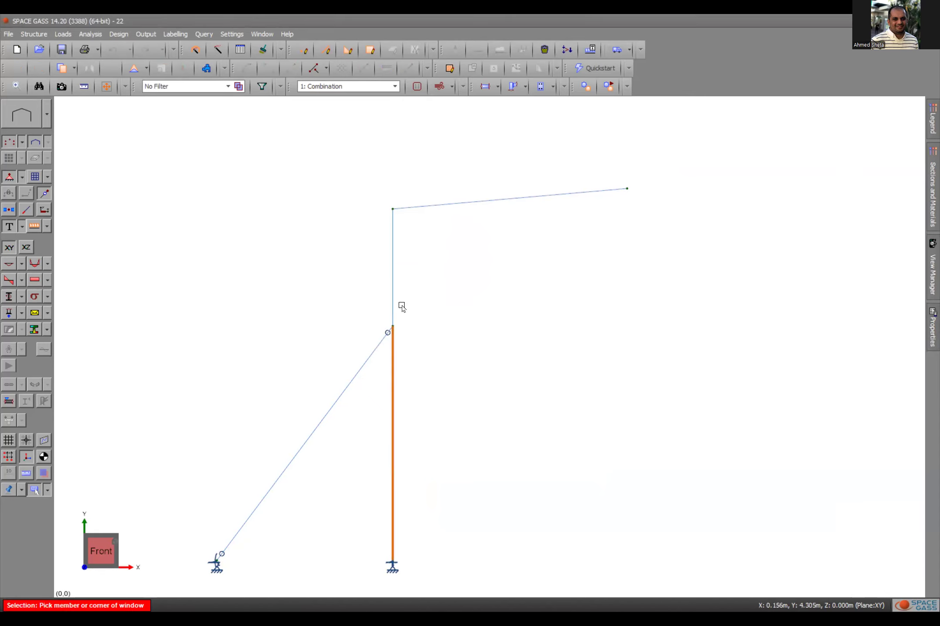
mouse_move(394, 297)
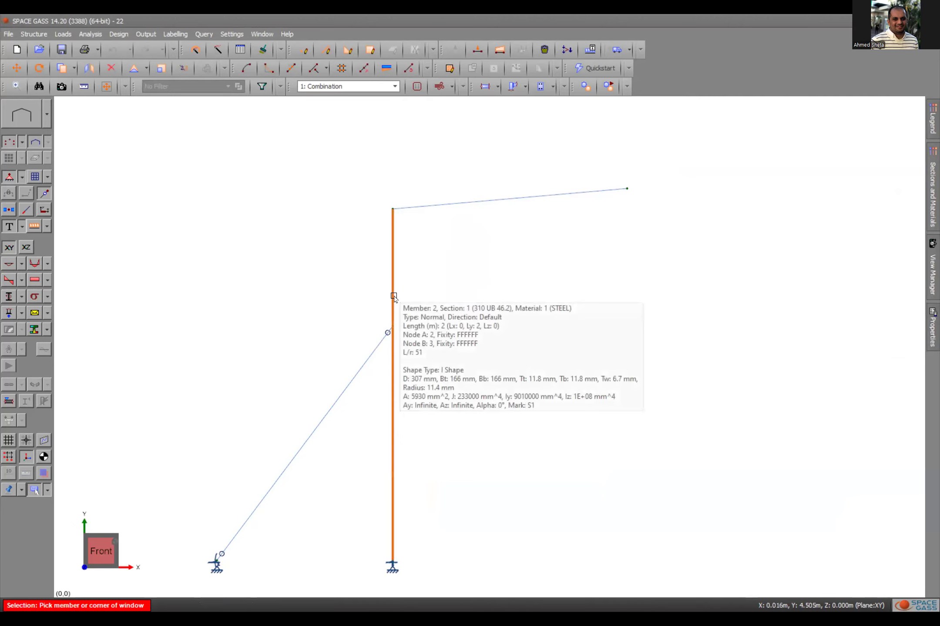
key(Escape)
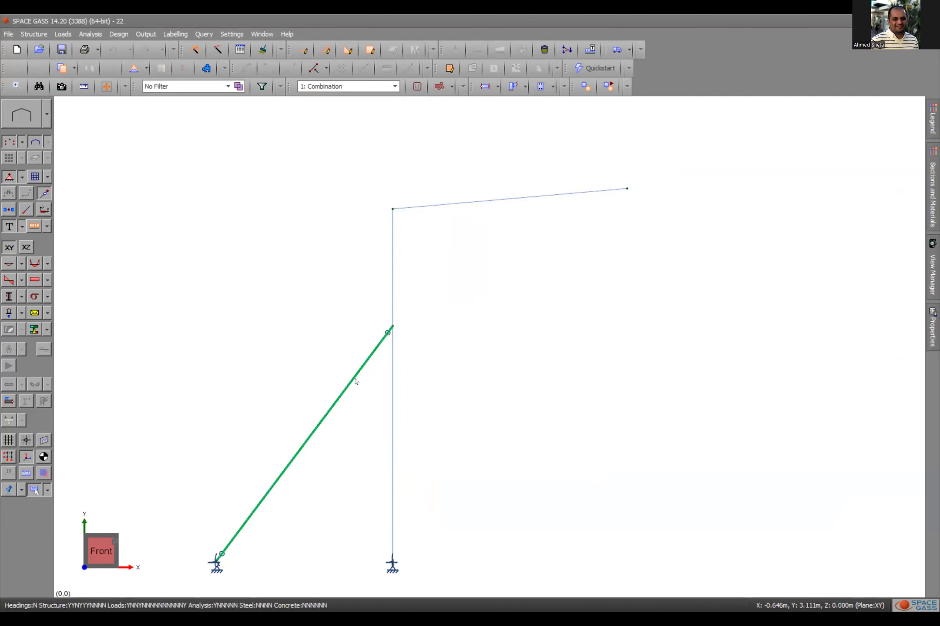
- Assign the 310 UB 46.2 section from the Aust300 library to all four frame members and switch the display to Rendered
click(393, 389)
click(391, 323)
click(367, 372)
click(364, 368)
click(430, 206)
click(344, 393)
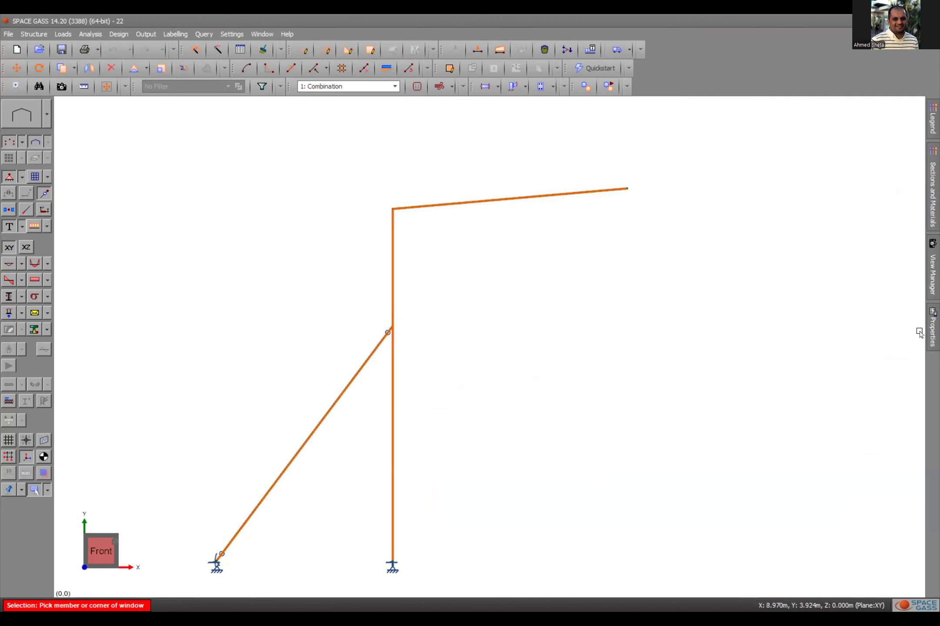
mouse_move(933, 331)
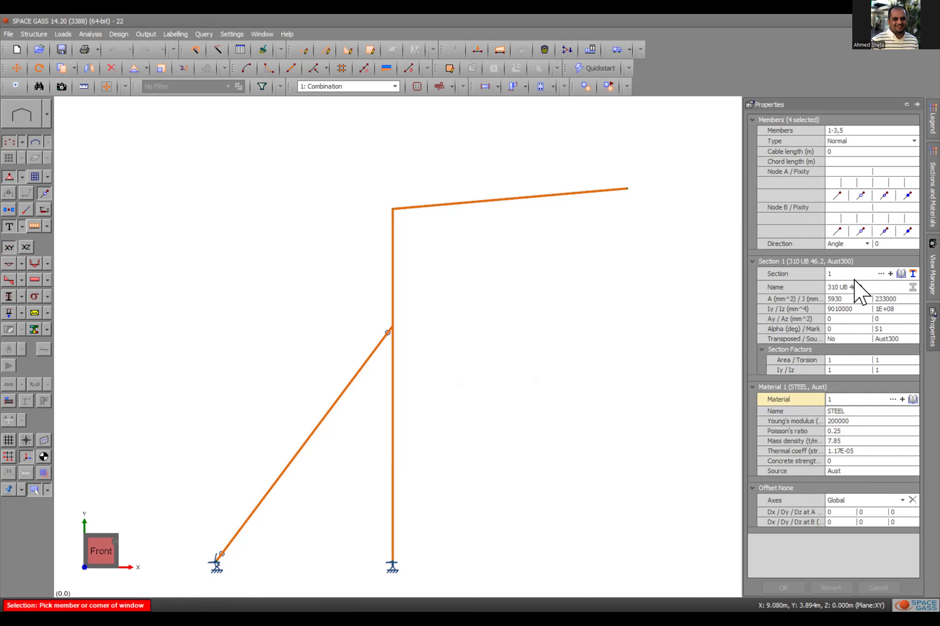
click(900, 274)
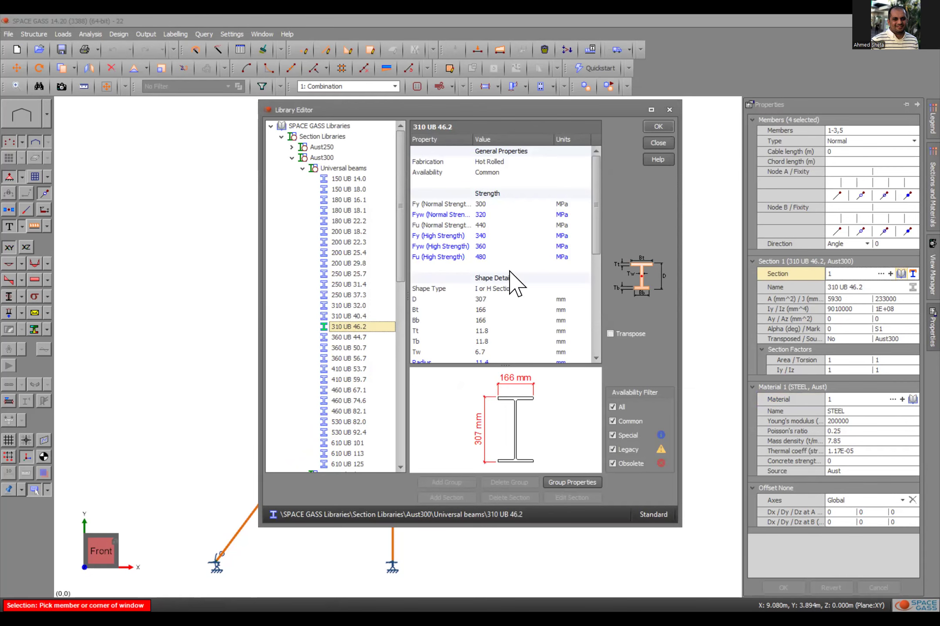
click(652, 125)
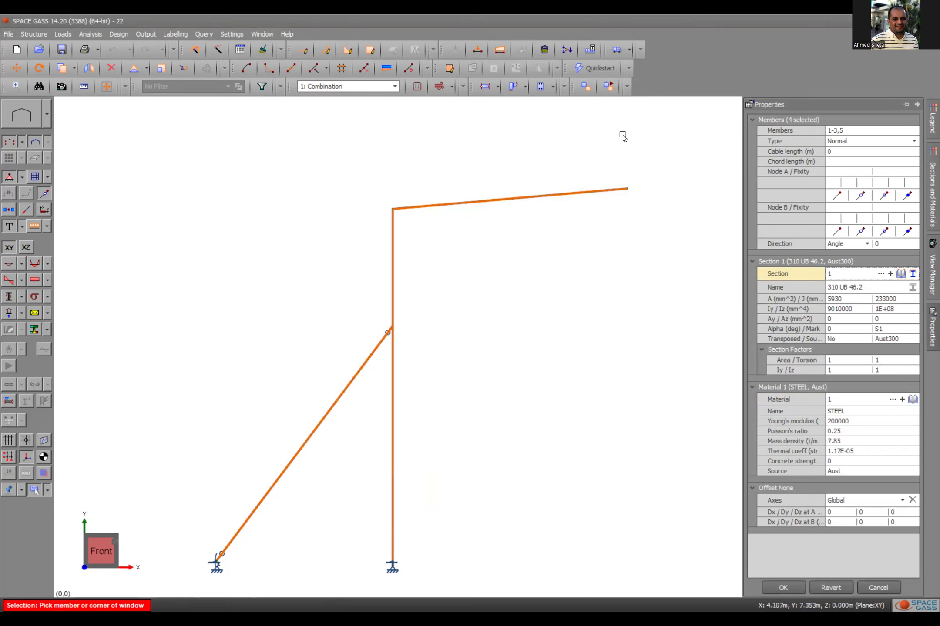
click(784, 588)
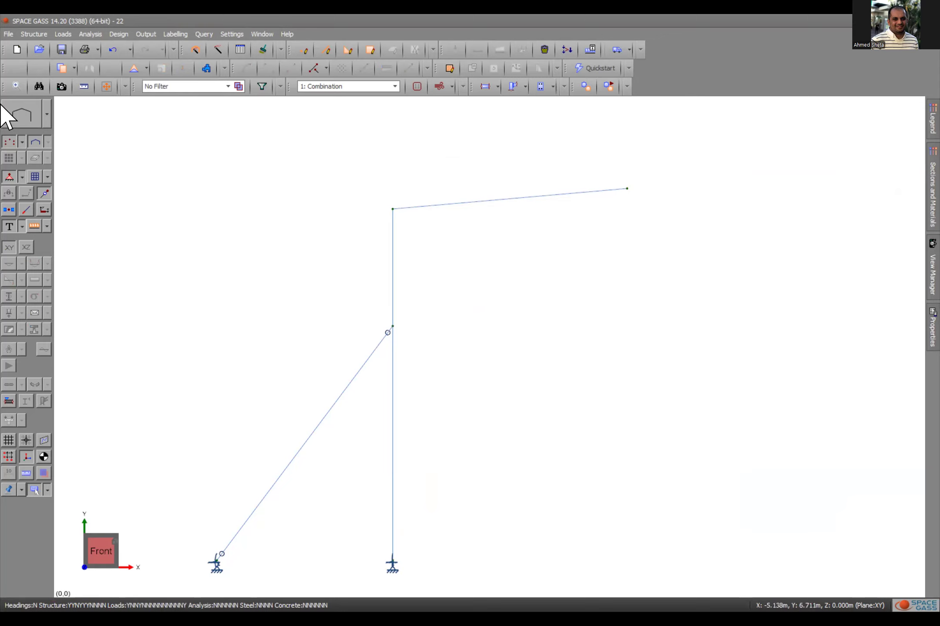
click(47, 115)
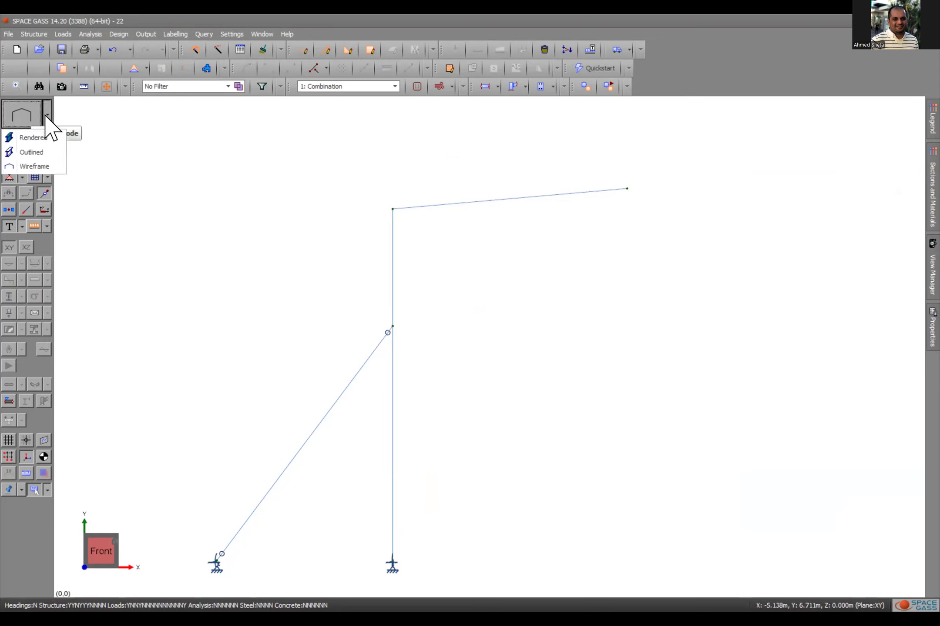
click(29, 139)
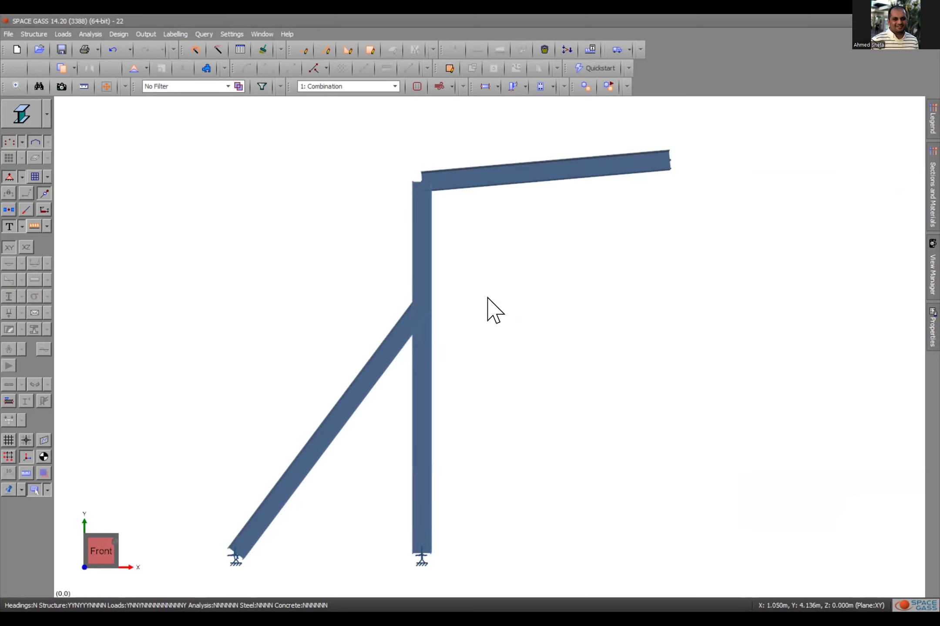
- Try to change the diagonal brace's section to 50*2 SHS from the Aust300 SHS (Grade 350) group
click(377, 369)
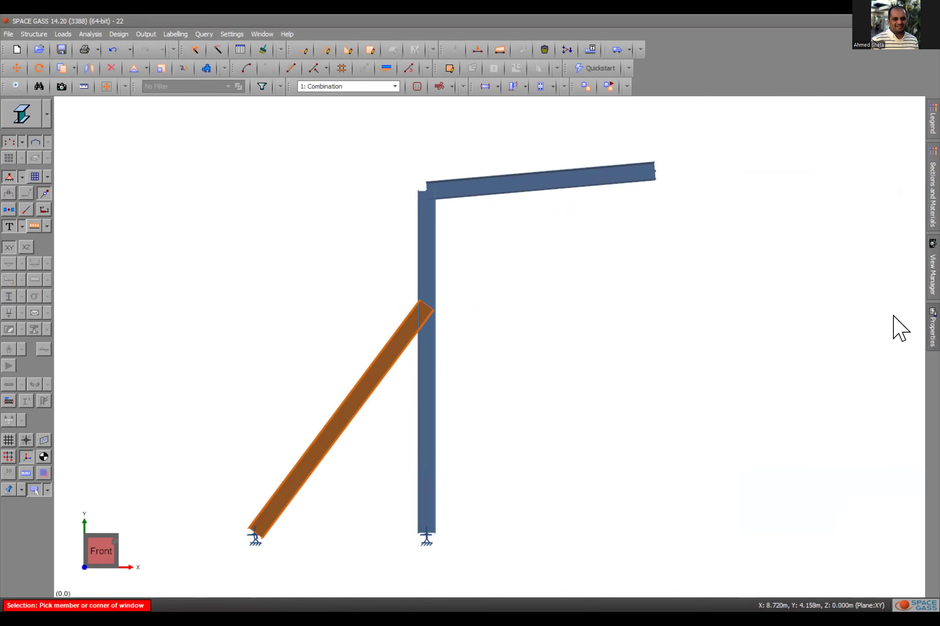
mouse_move(932, 323)
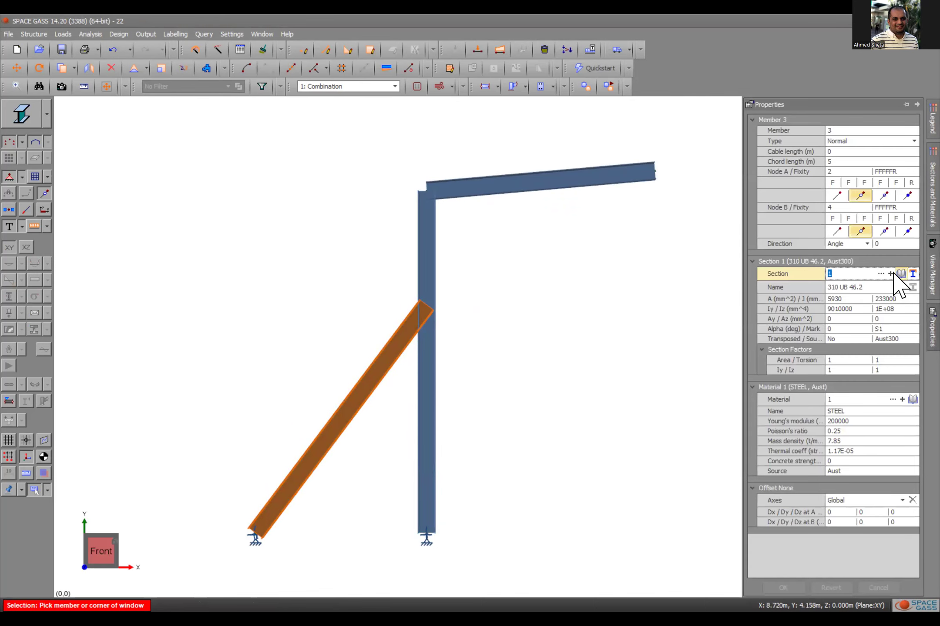
click(899, 273)
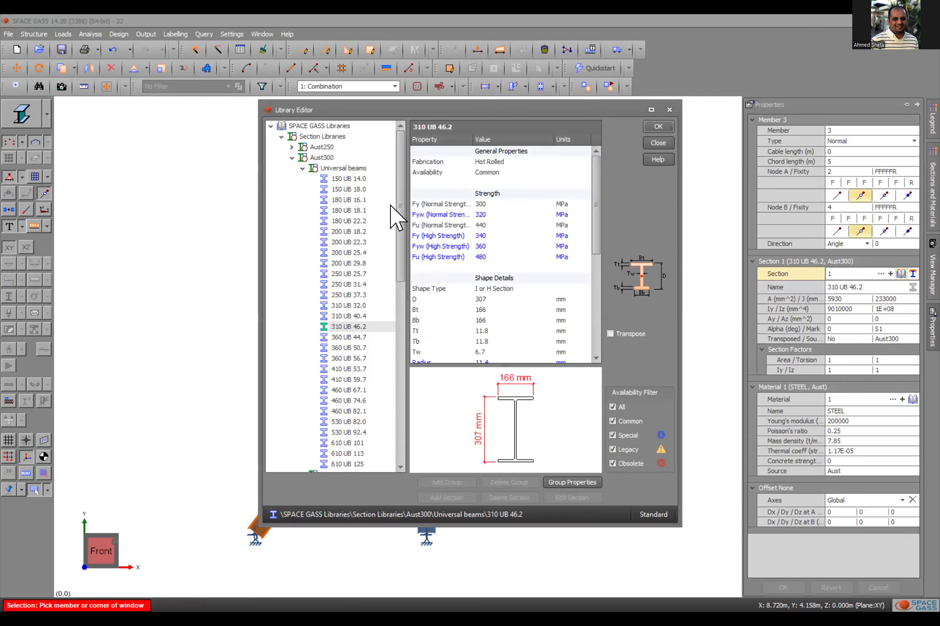
scroll(333, 313, down, 4)
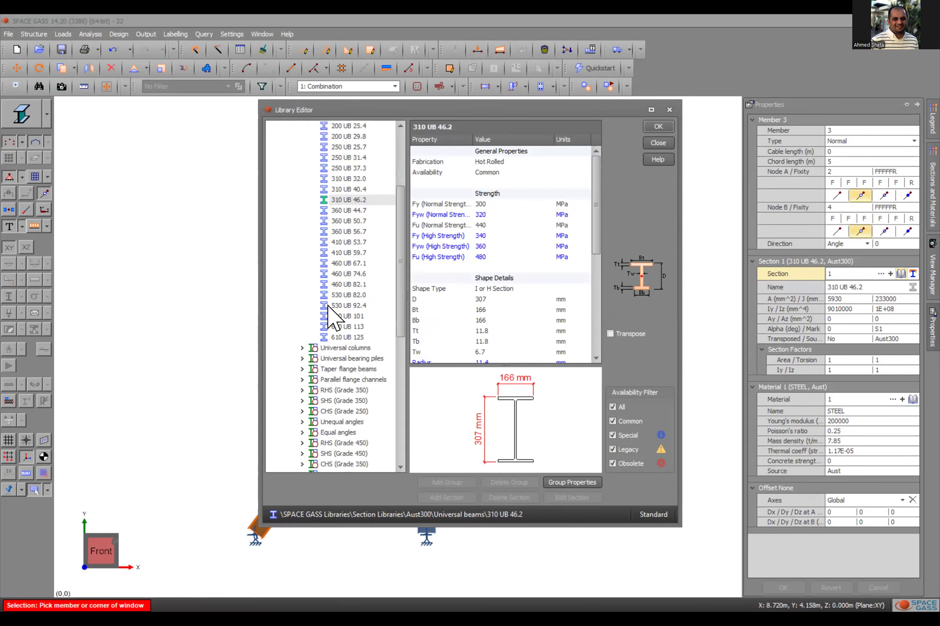
scroll(328, 305, down, 3)
click(302, 305)
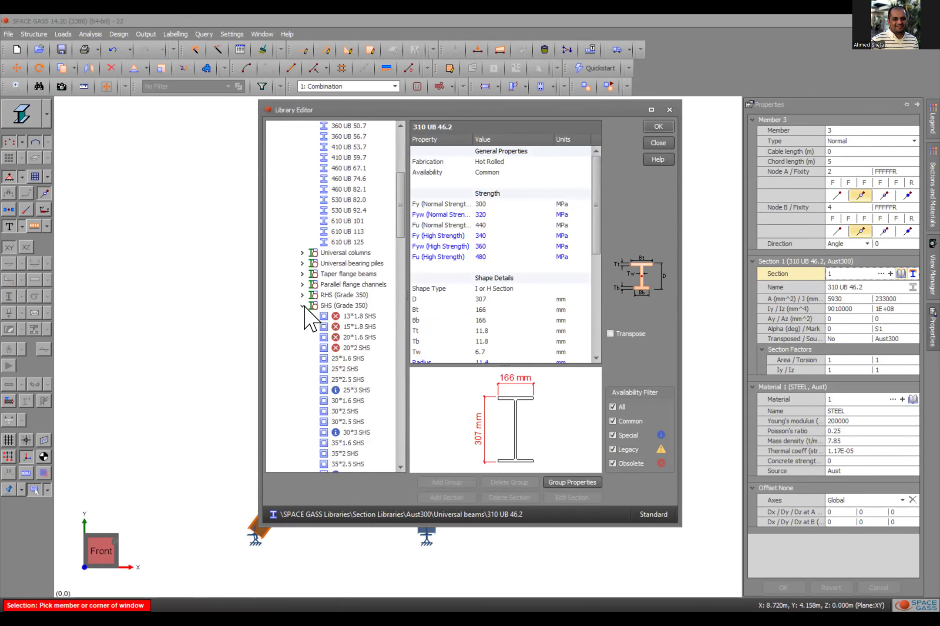
scroll(355, 393, down, 5)
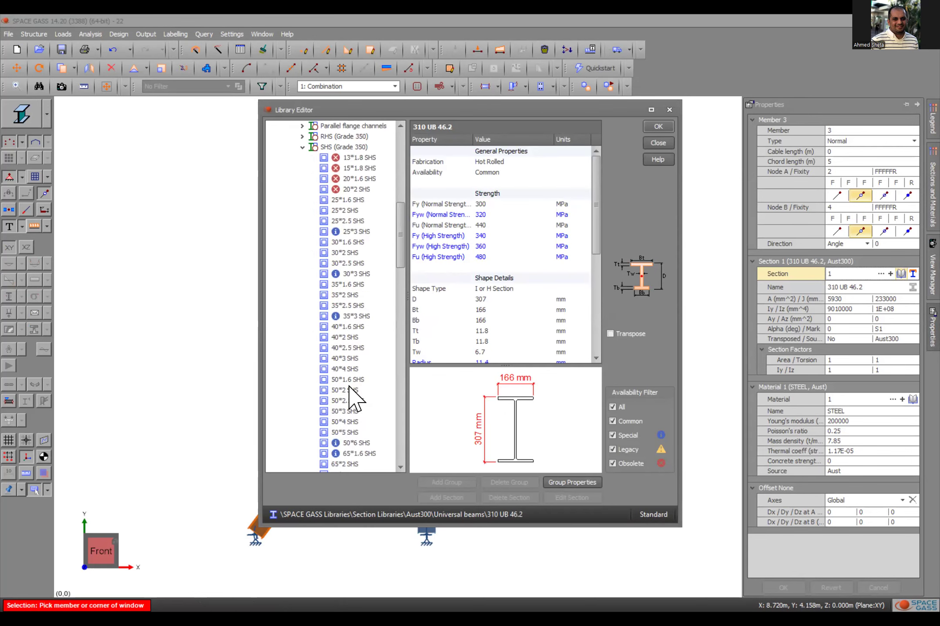
click(356, 392)
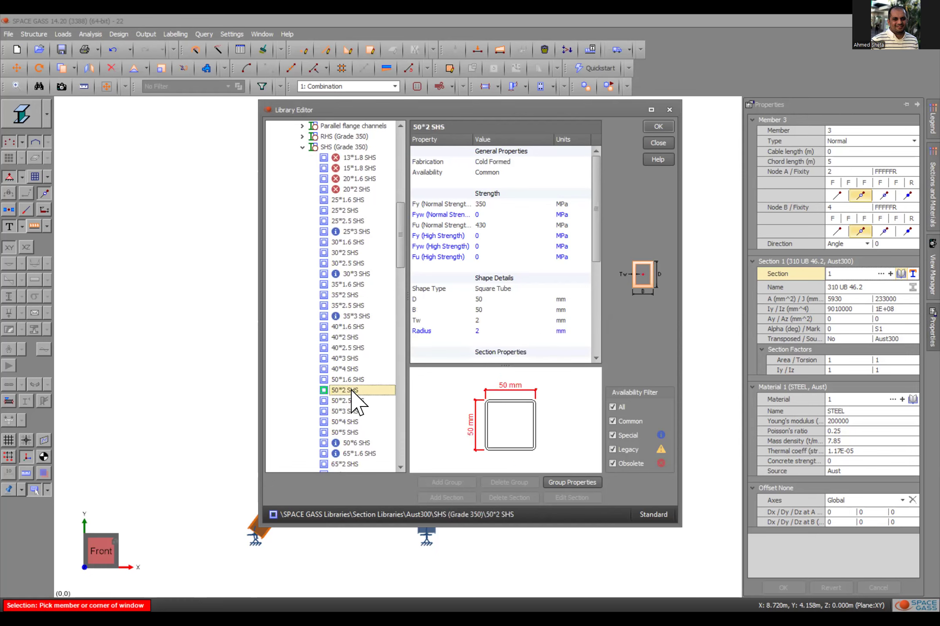
click(659, 126)
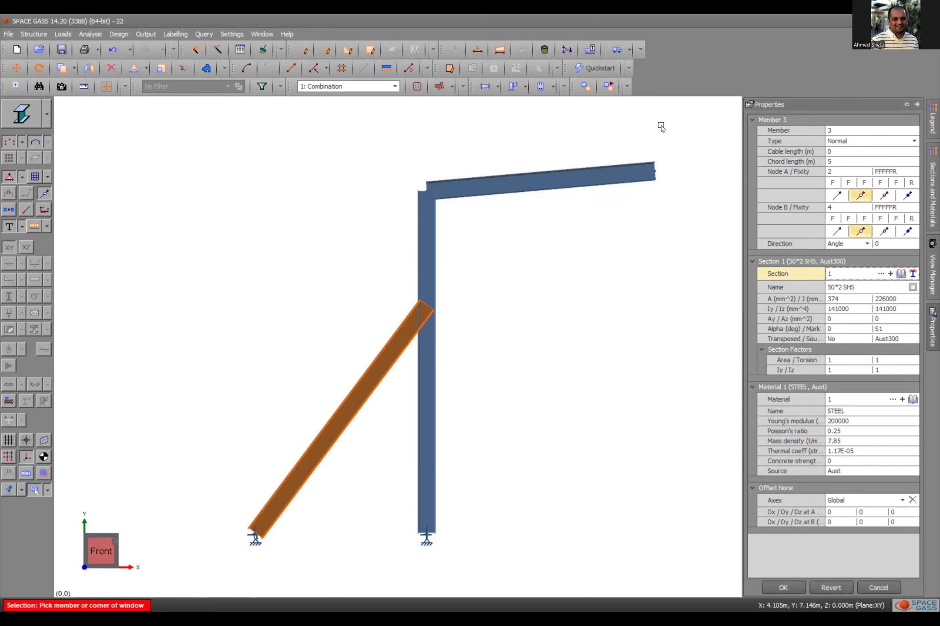
click(783, 588)
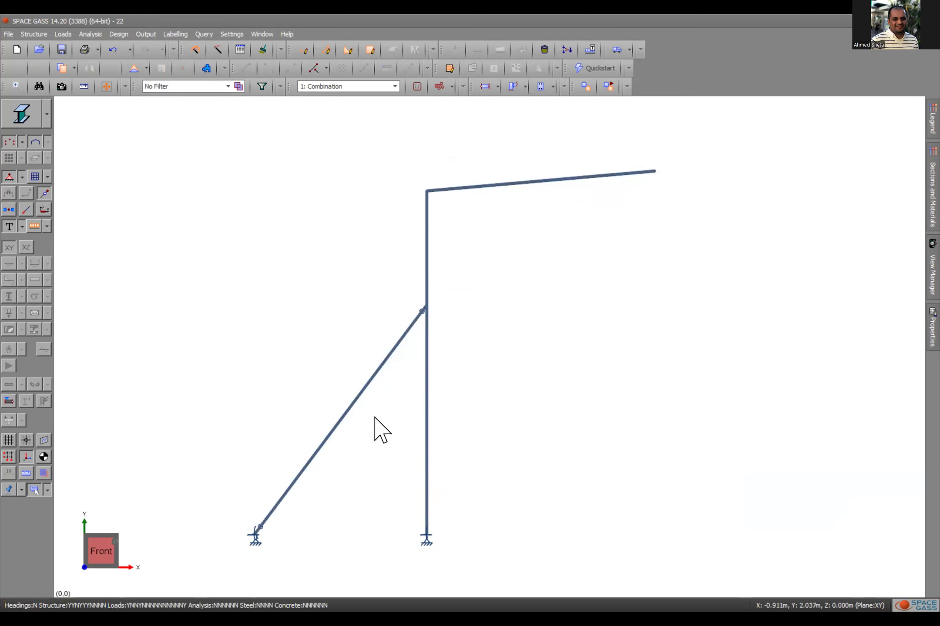
- Inspect the frame's member sections in the outlined and rendered display modes
scroll(334, 422, up, 4)
scroll(321, 332, down, 1)
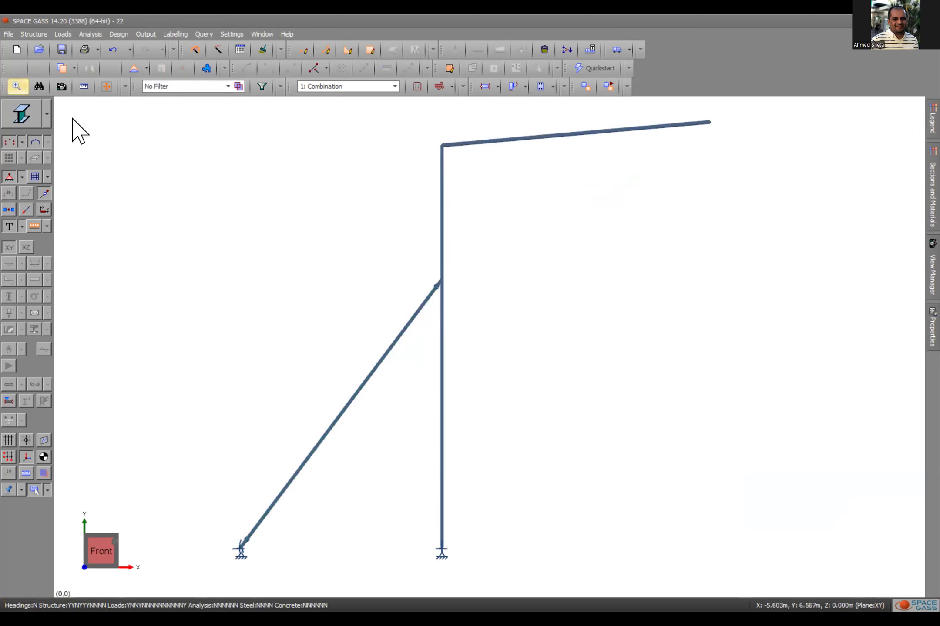
click(33, 110)
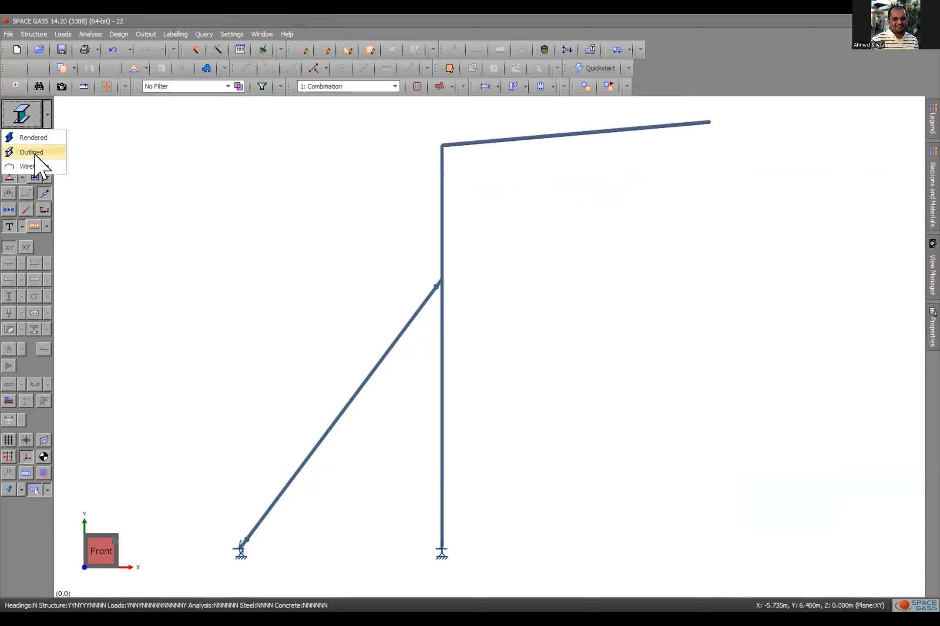
click(35, 152)
click(36, 110)
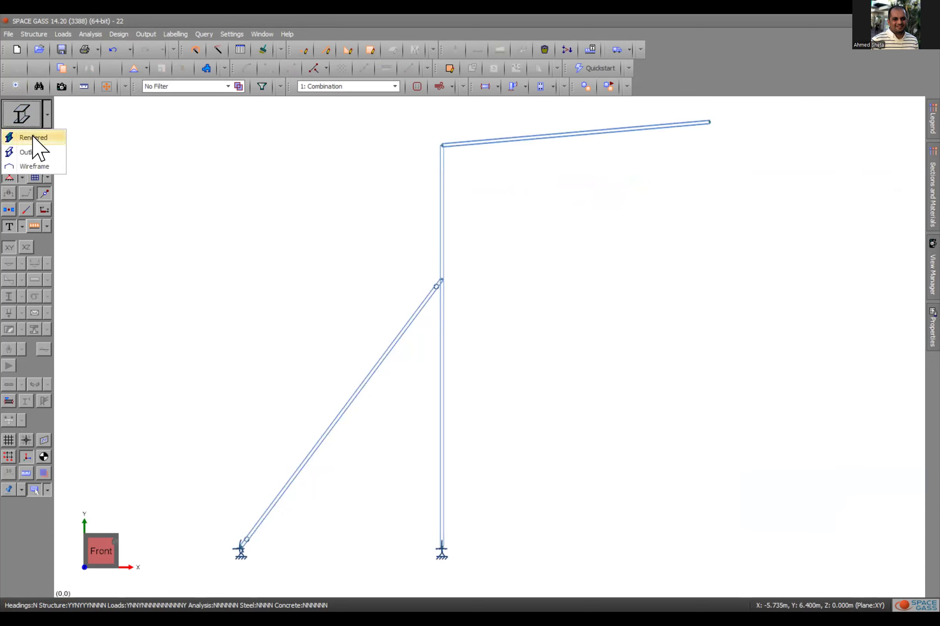
click(33, 137)
scroll(239, 247, down, 1)
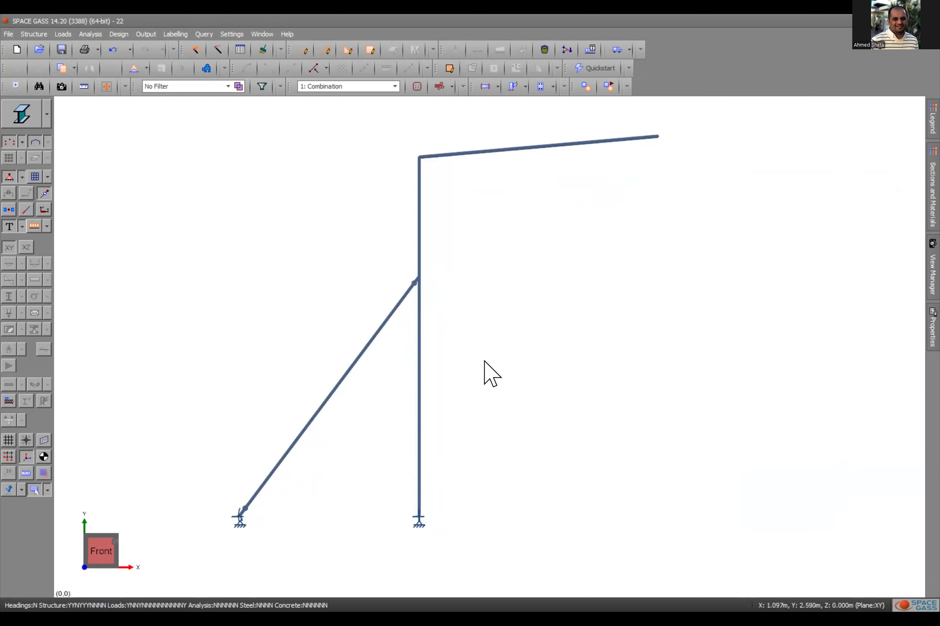
- Assign section 2 to the diagonal brace as 75x4 SHS from the Aust300 SHS (Grade 450) group
mouse_move(350, 369)
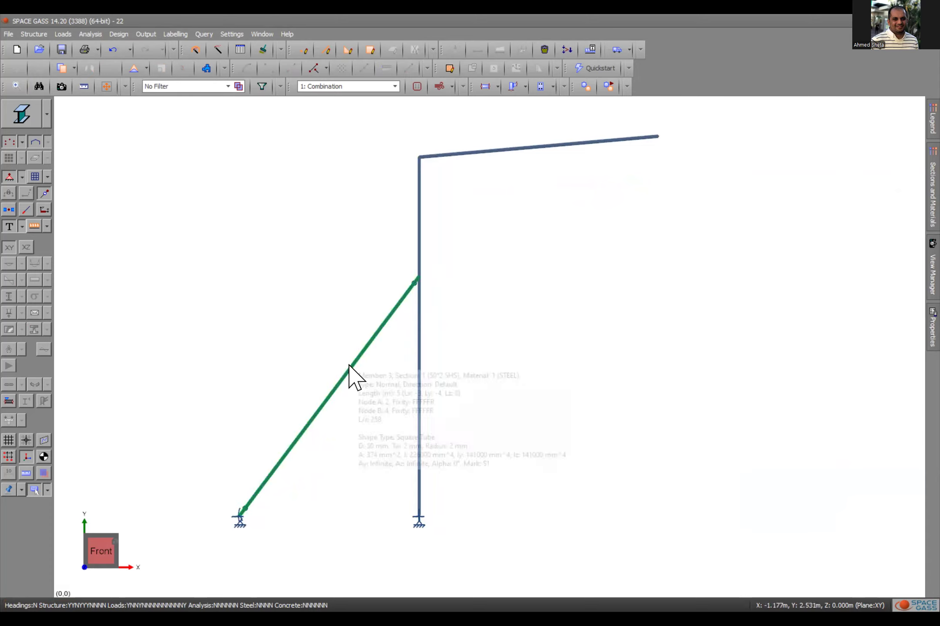
click(336, 418)
mouse_move(932, 328)
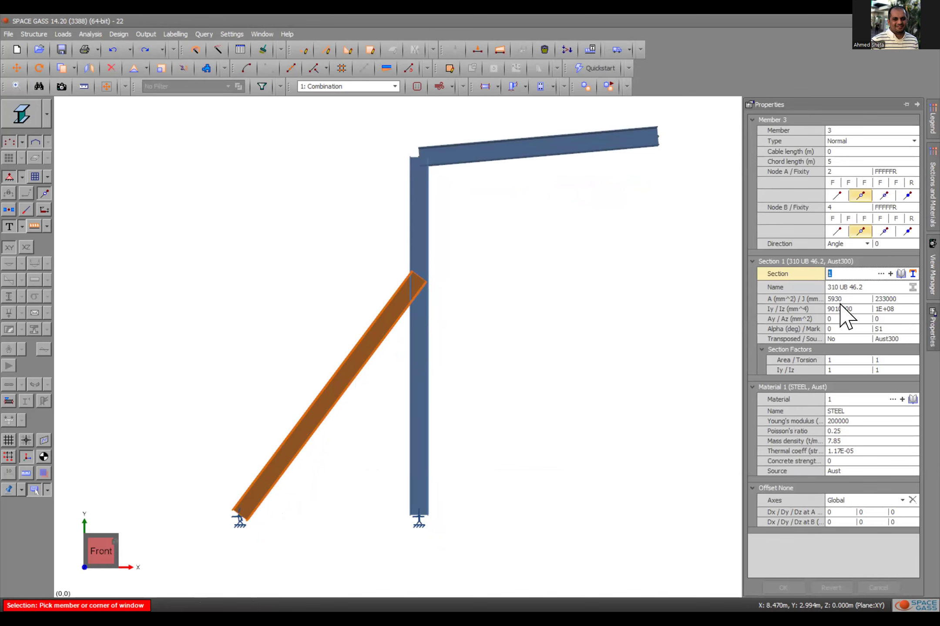
text(2)
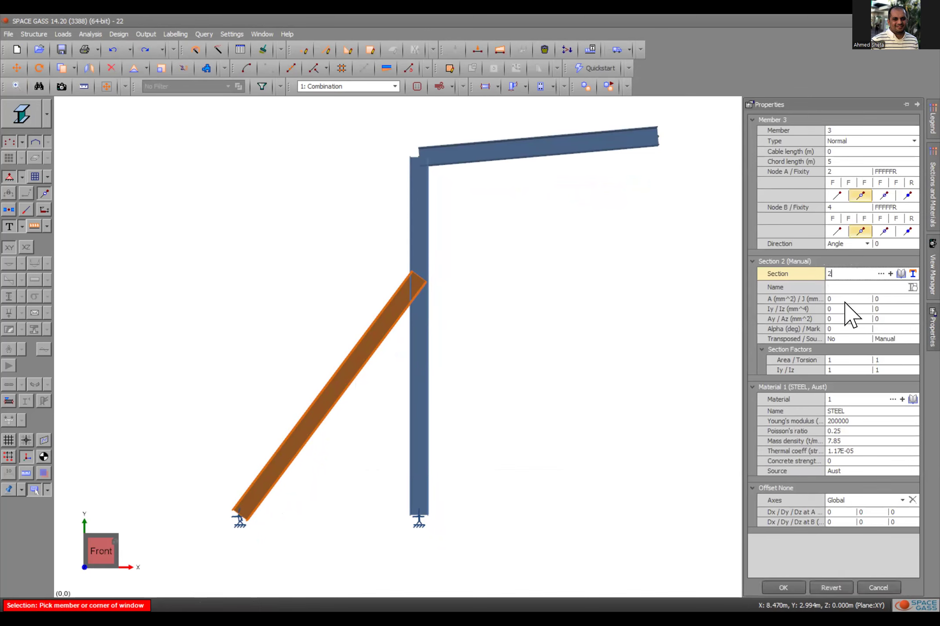
click(899, 274)
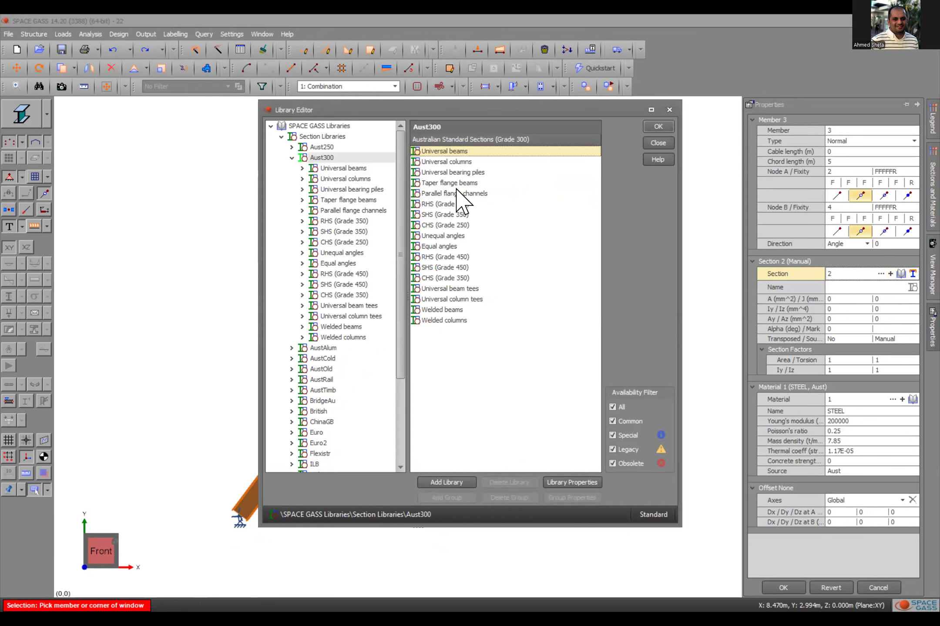
double_click(435, 268)
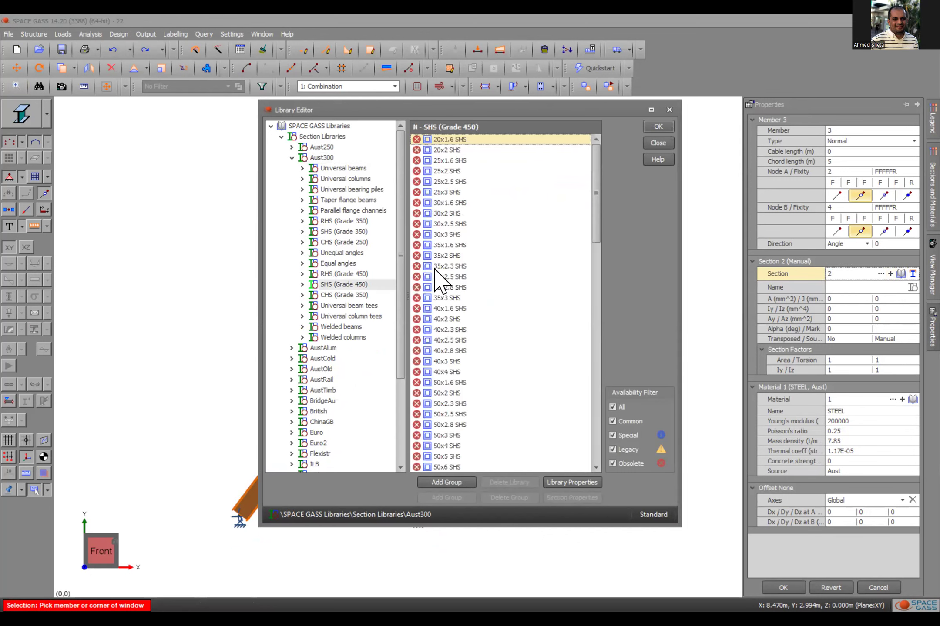
click(331, 285)
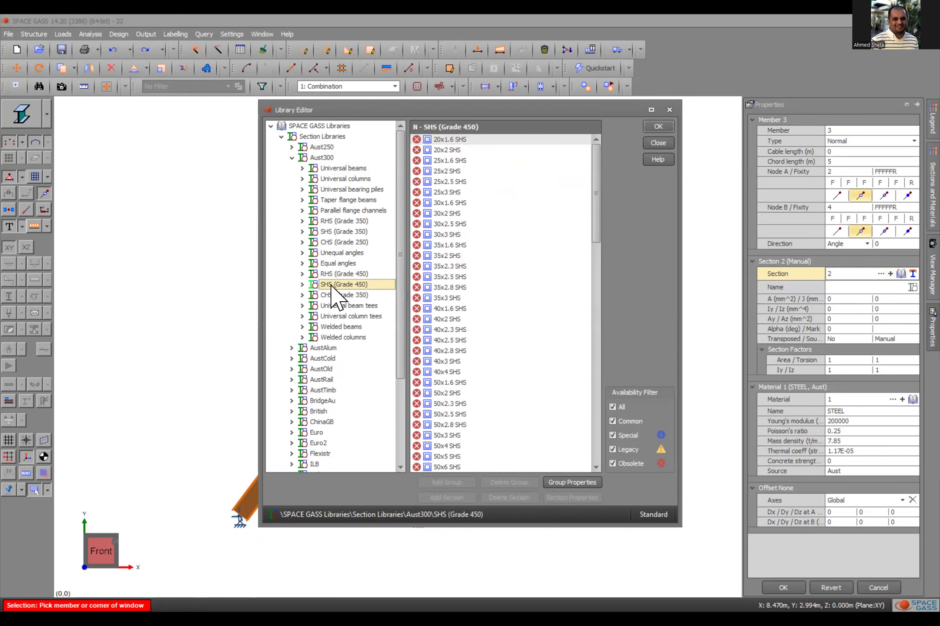
scroll(508, 335, down, 8)
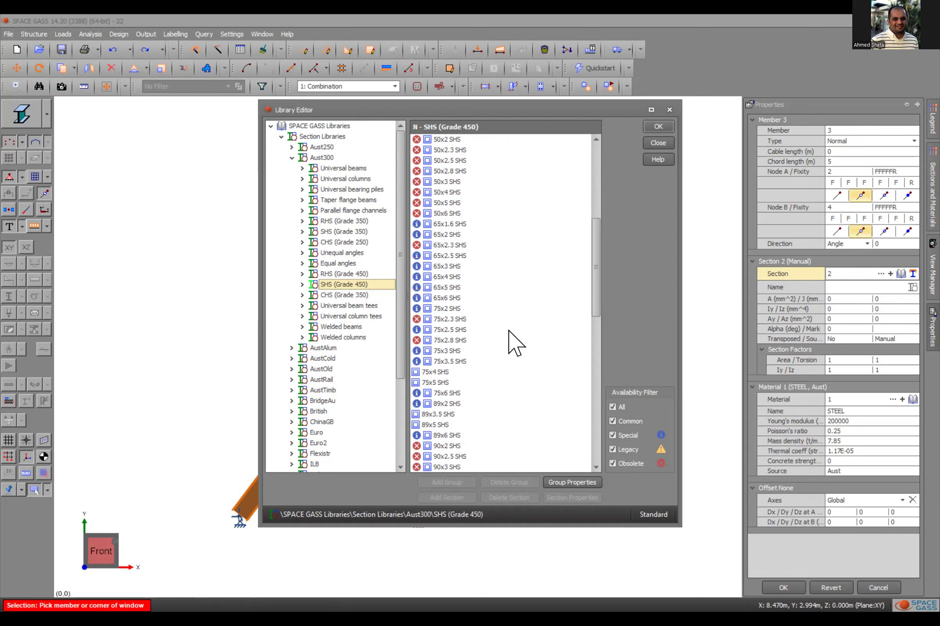
scroll(509, 333, down, 1)
click(442, 340)
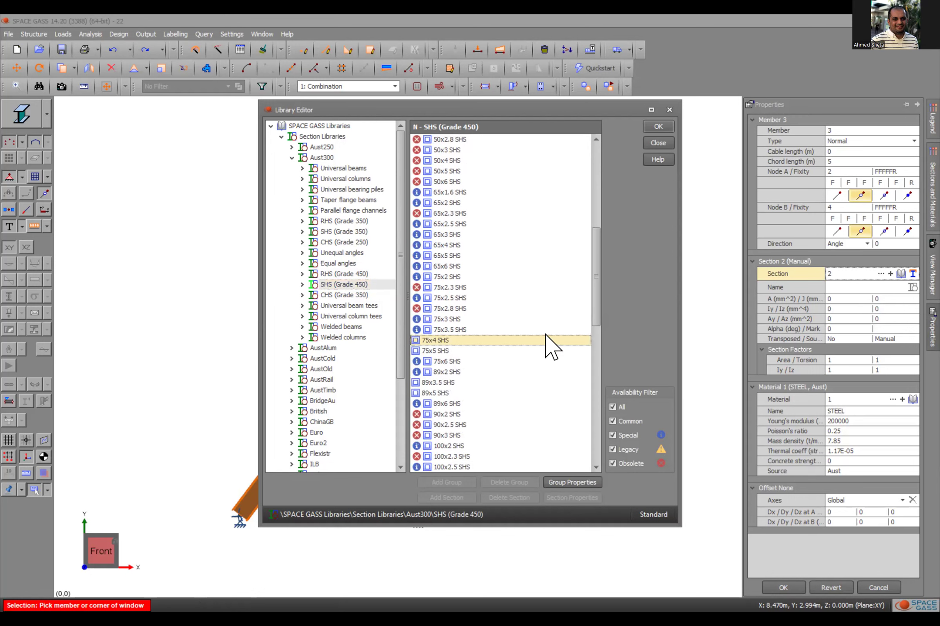
click(658, 126)
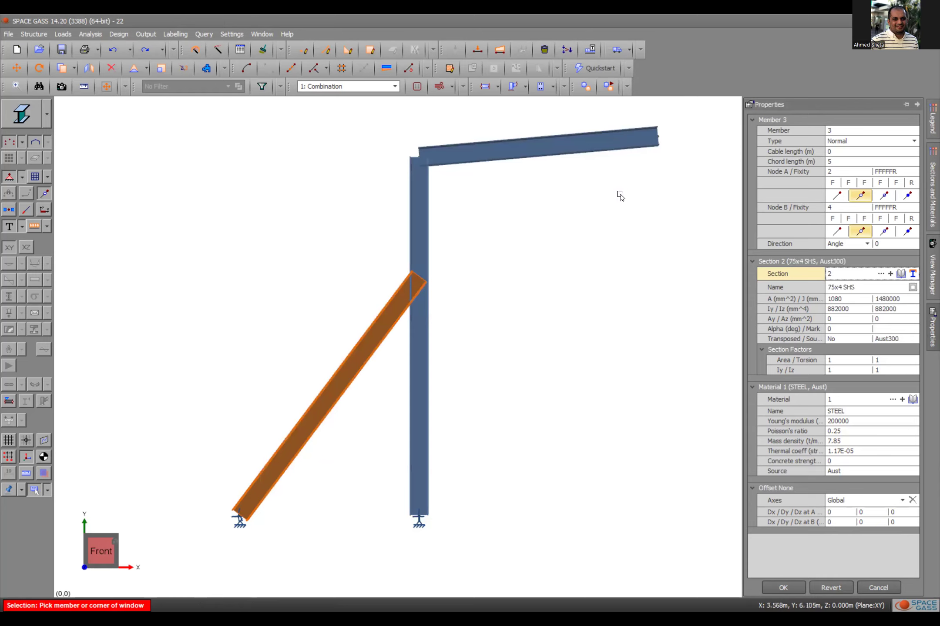
click(783, 588)
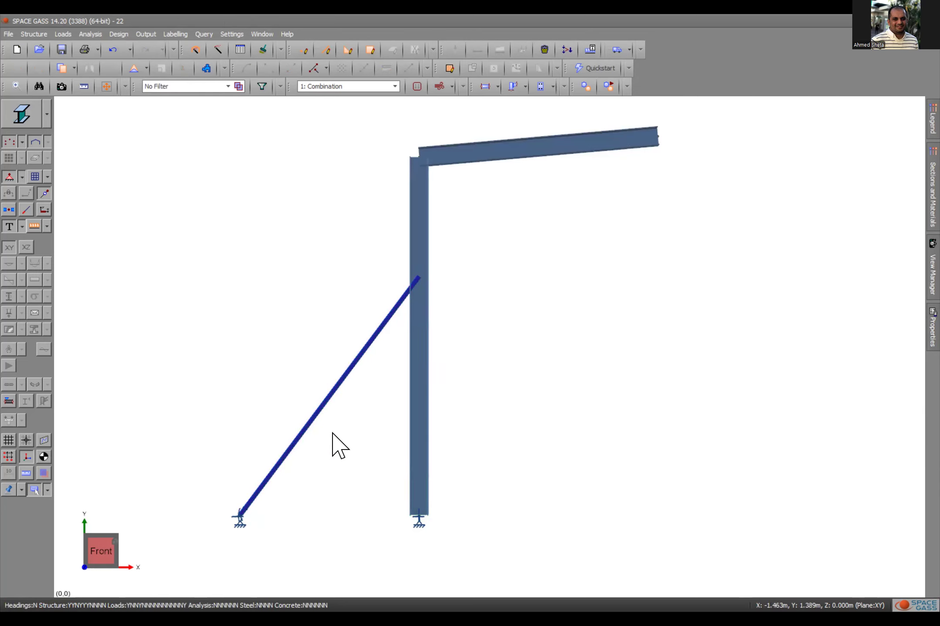
- Assign section 3 to both column members as 250 UC 89.5 from the Aust300 universal columns
scroll(365, 474, down, 3)
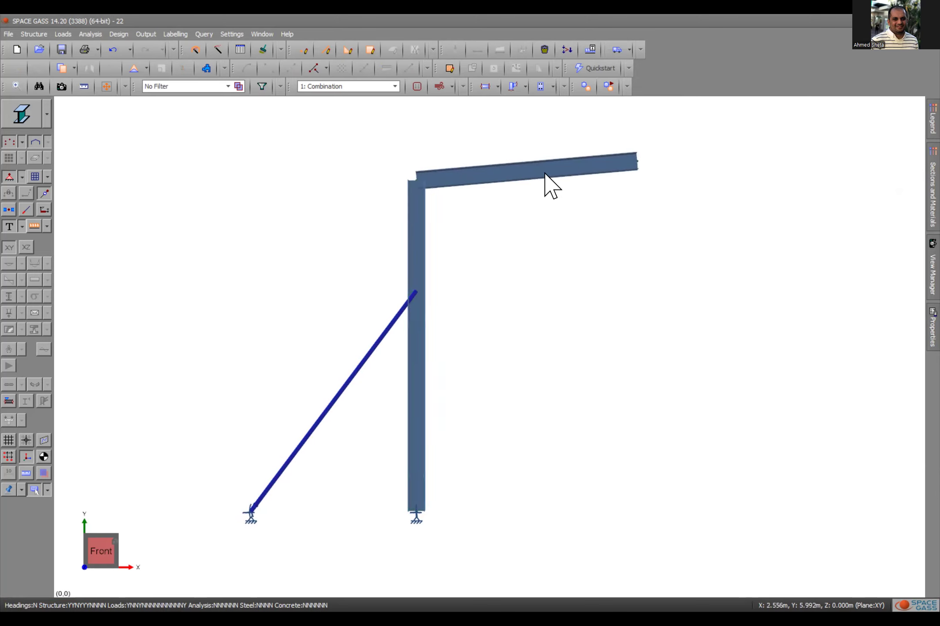
scroll(509, 206, up, 1)
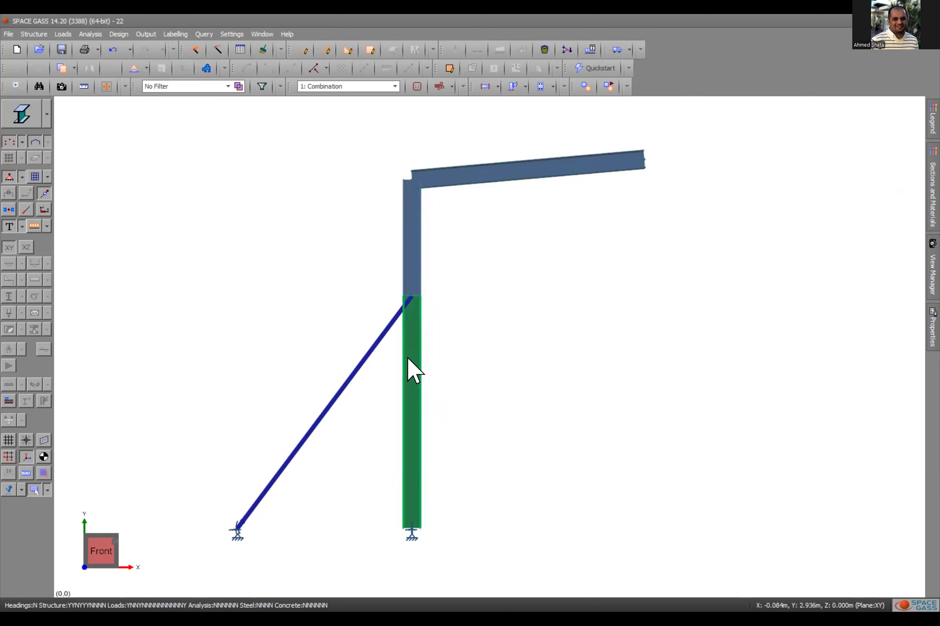
click(416, 396)
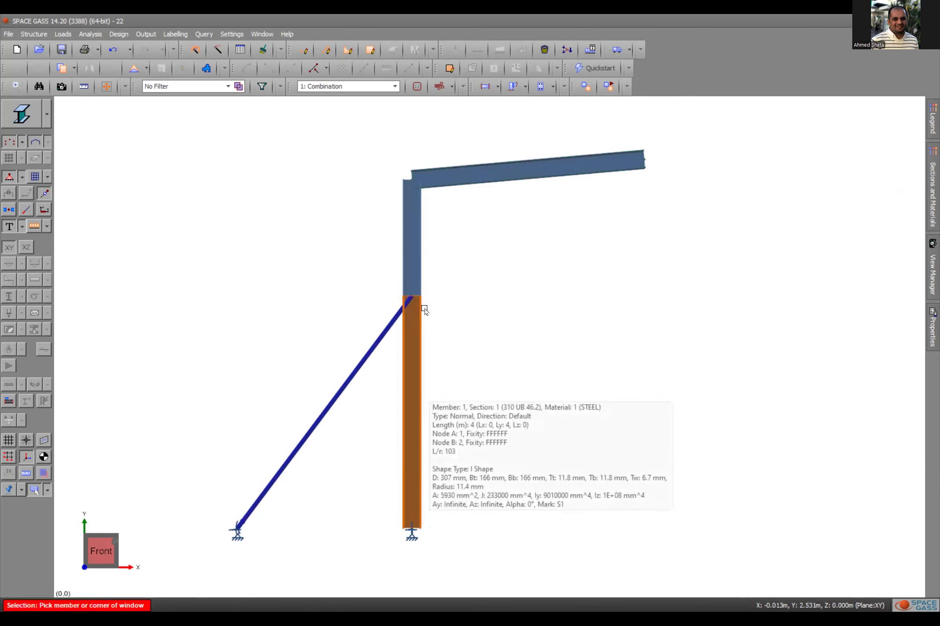
click(412, 255)
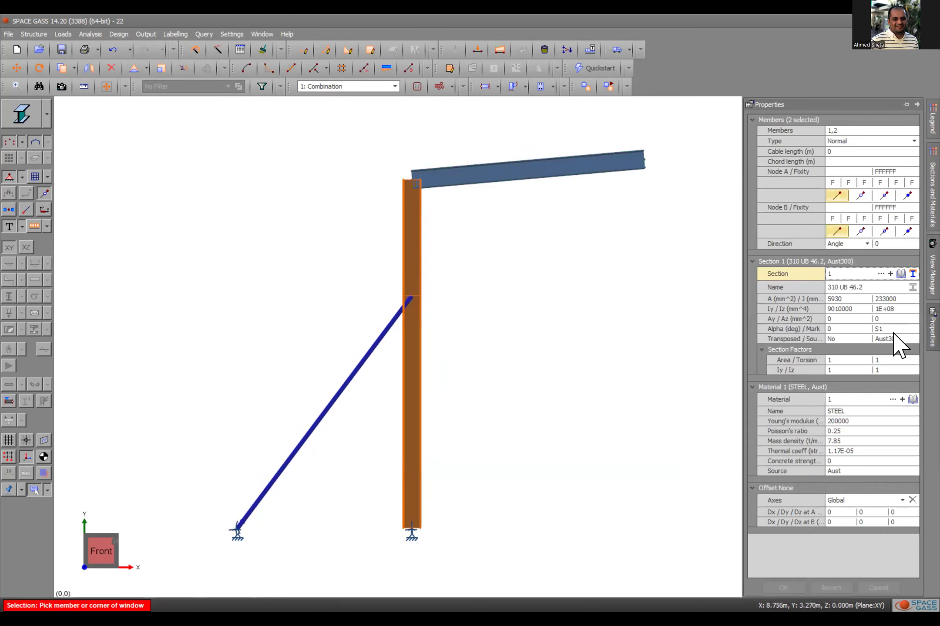
click(856, 276)
text(3)
click(899, 274)
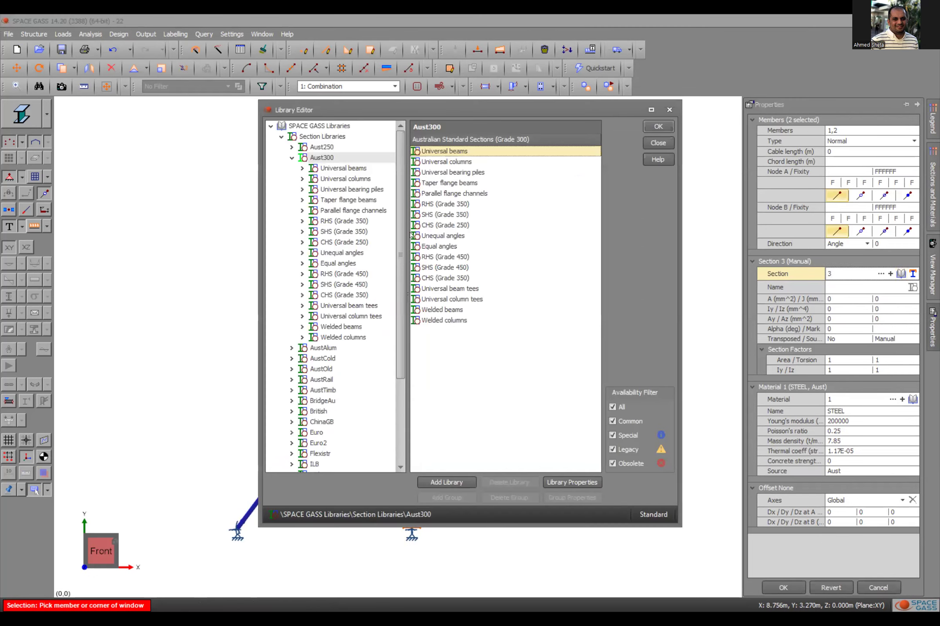
double_click(452, 161)
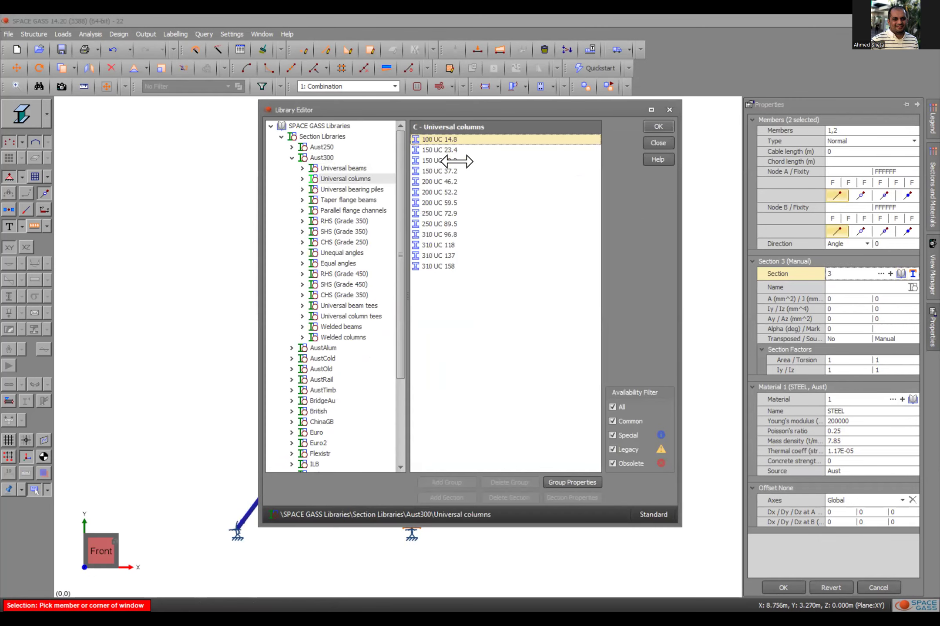
click(443, 223)
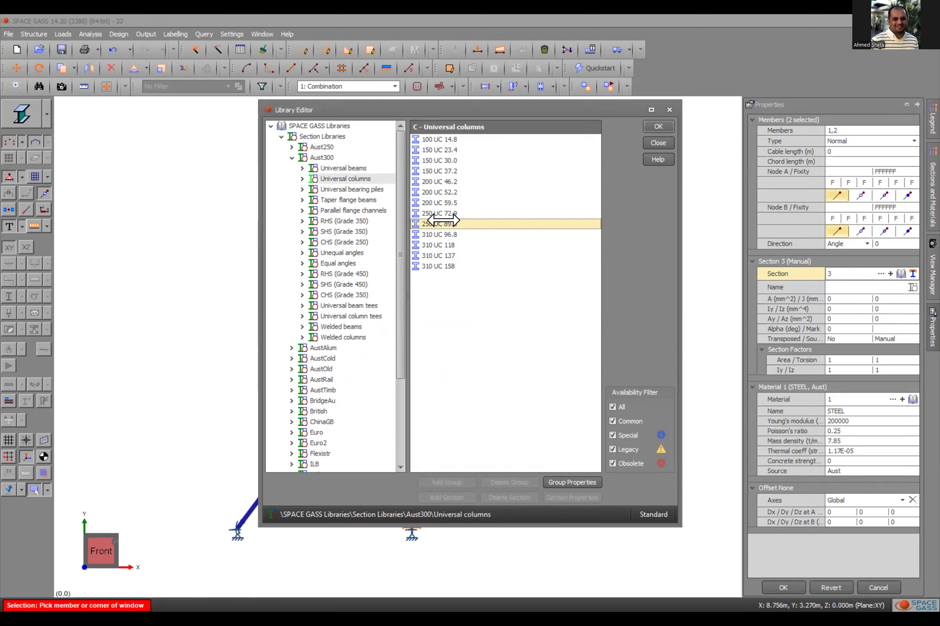
click(657, 127)
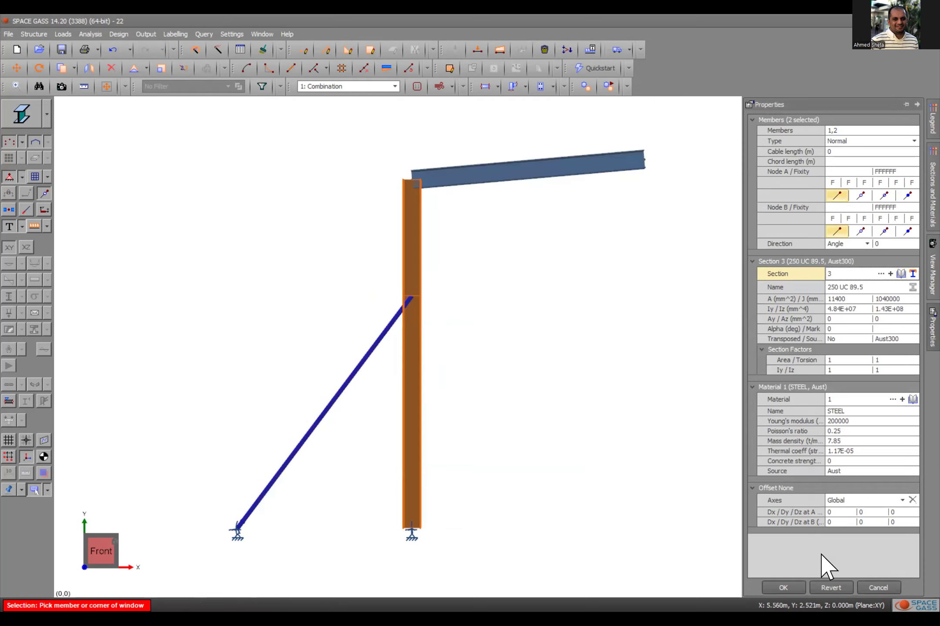
click(783, 588)
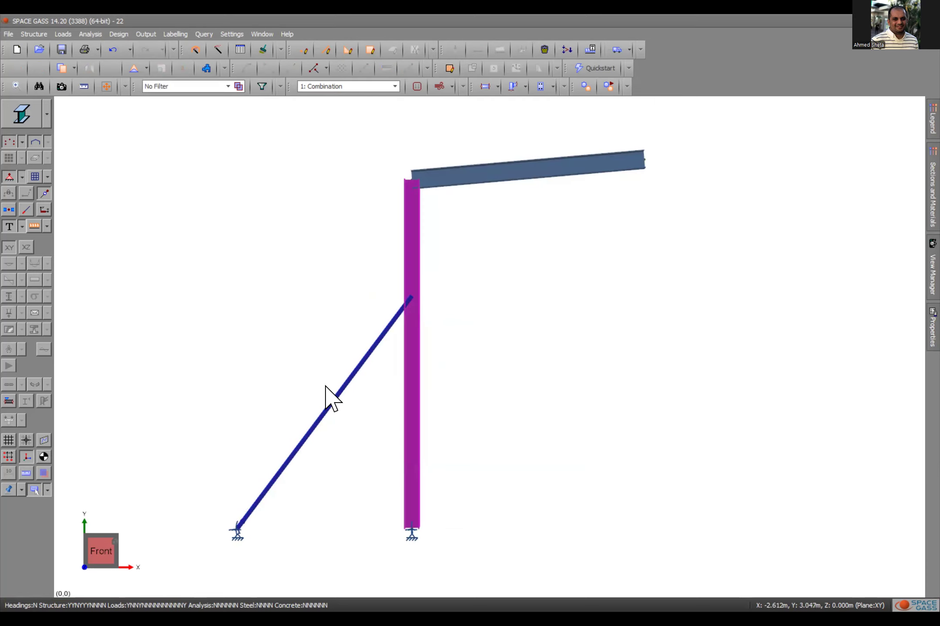
- Show the applied loads on the frame and switch from the rendered display to the line display
click(298, 453)
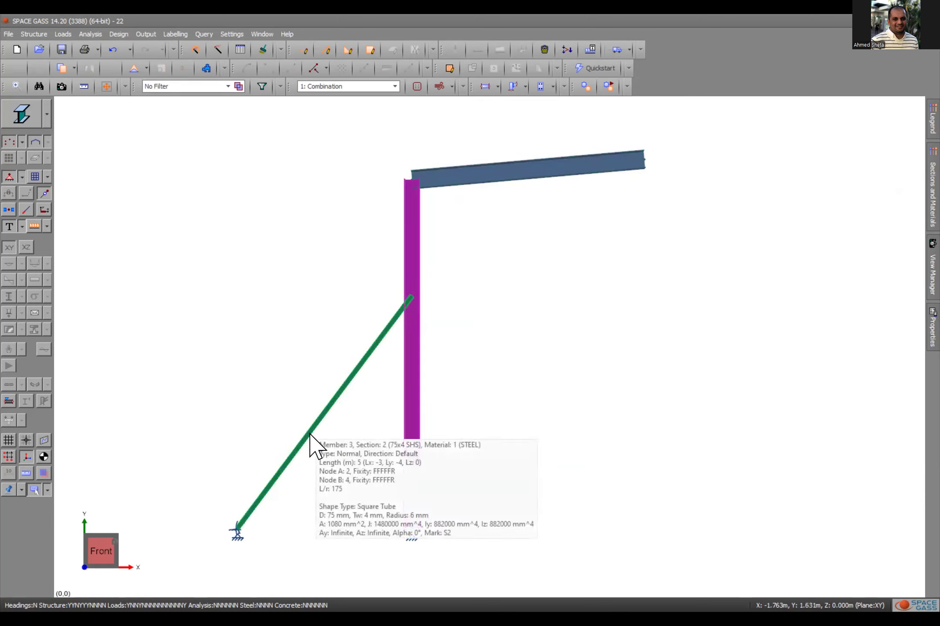
click(35, 227)
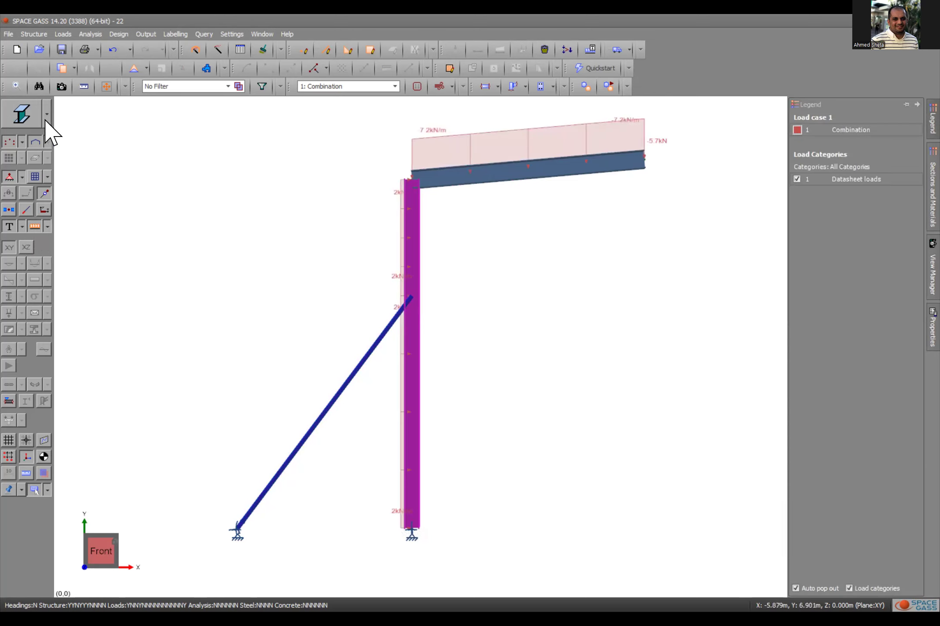
click(22, 114)
scroll(468, 362, down, 1)
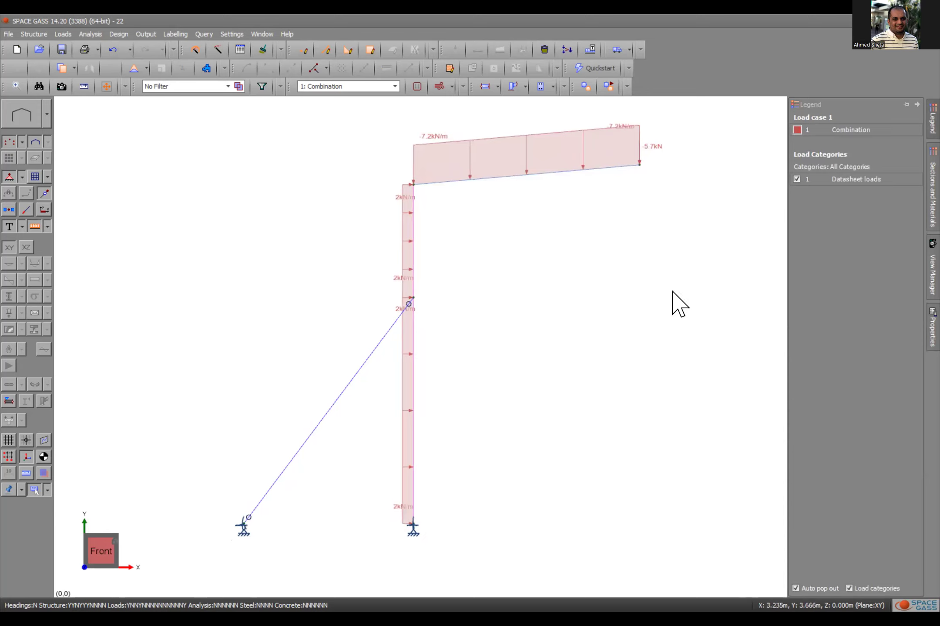
- Run a linear static analysis of all load cases with the Paradise solver
scroll(747, 170, up, 3)
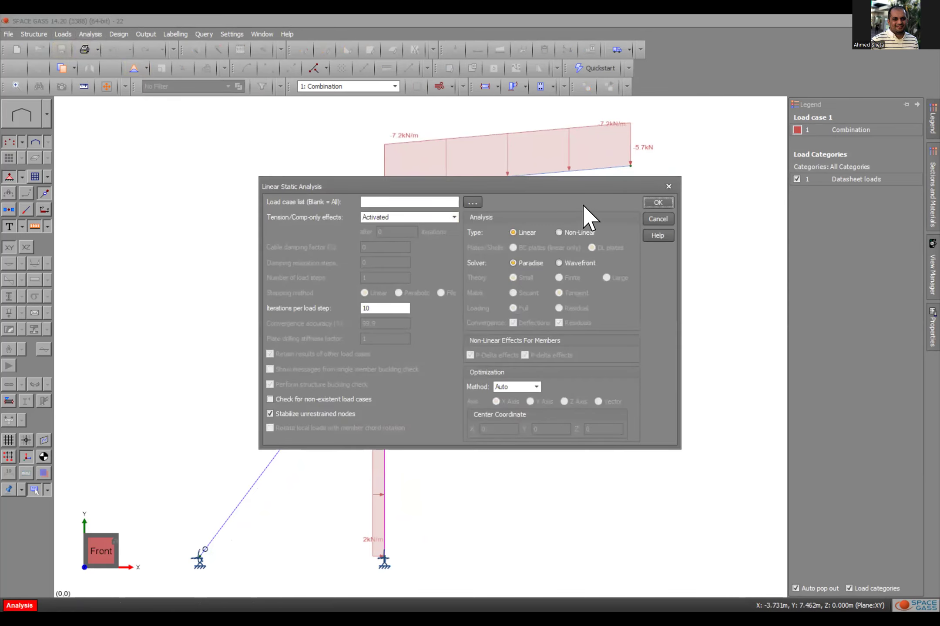
click(658, 202)
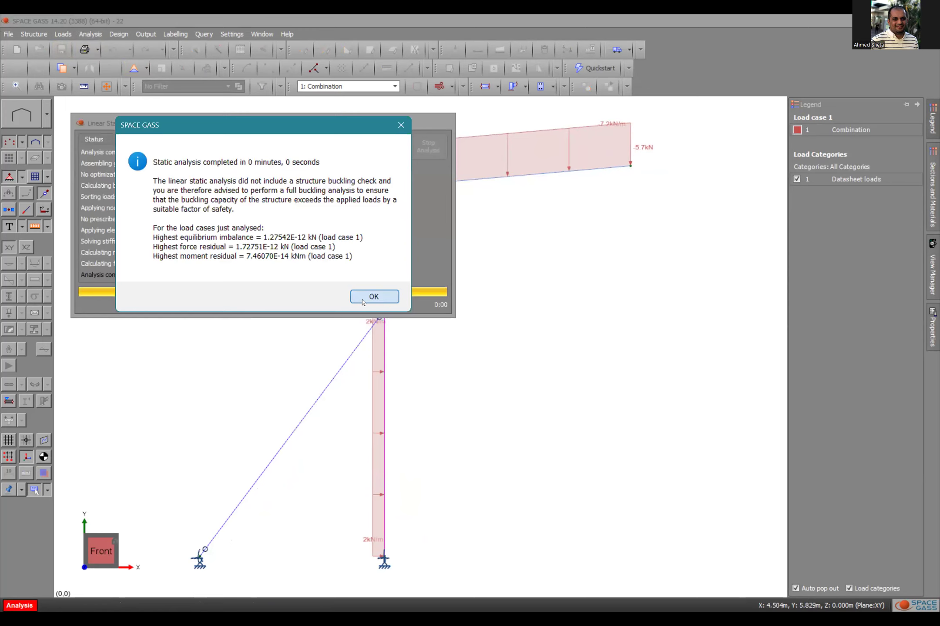
key(Return)
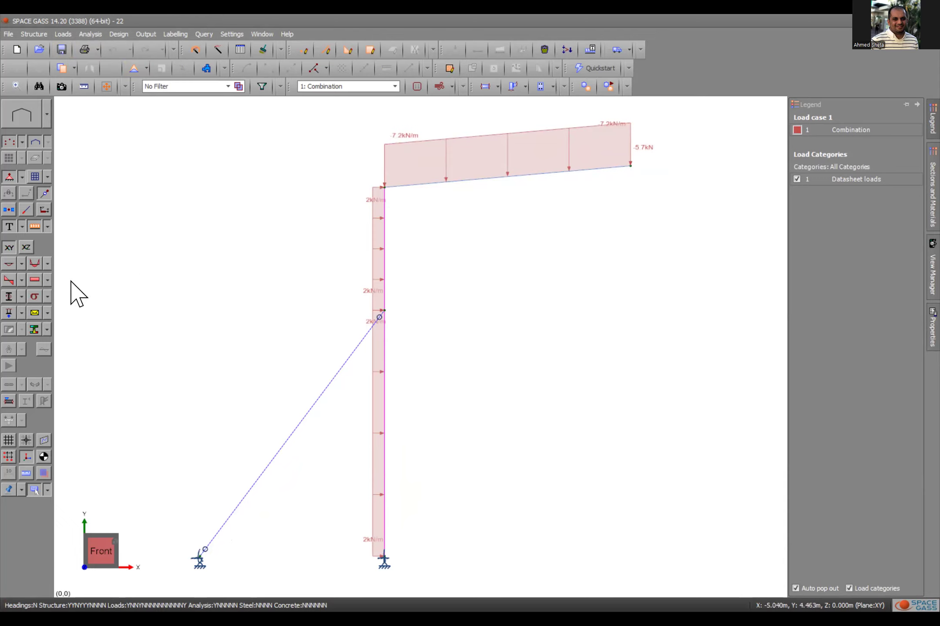
- Hide the applied loads and display the frame's bending moment diagram for the Combination load case
click(35, 227)
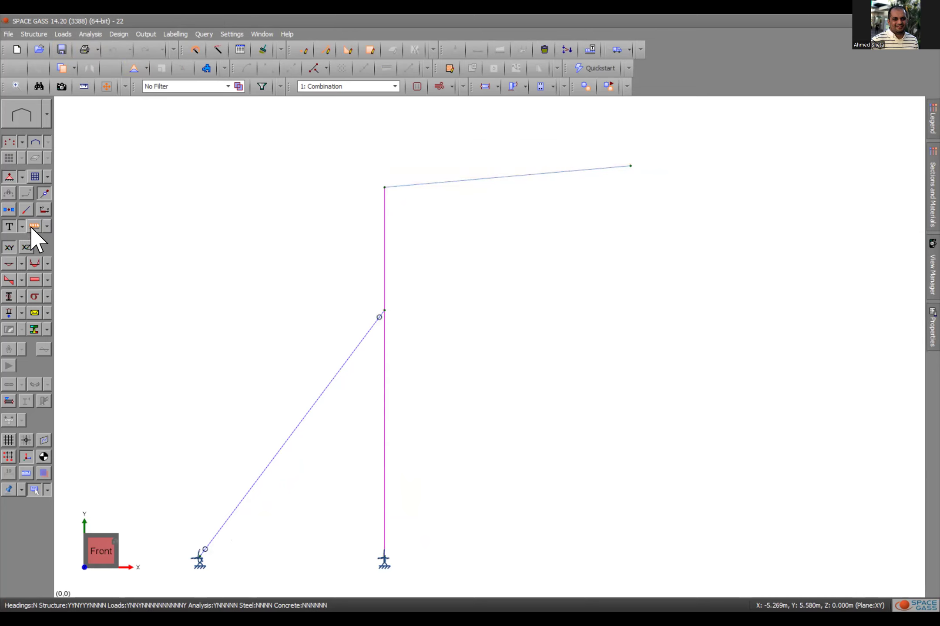
click(35, 265)
scroll(510, 388, down, 3)
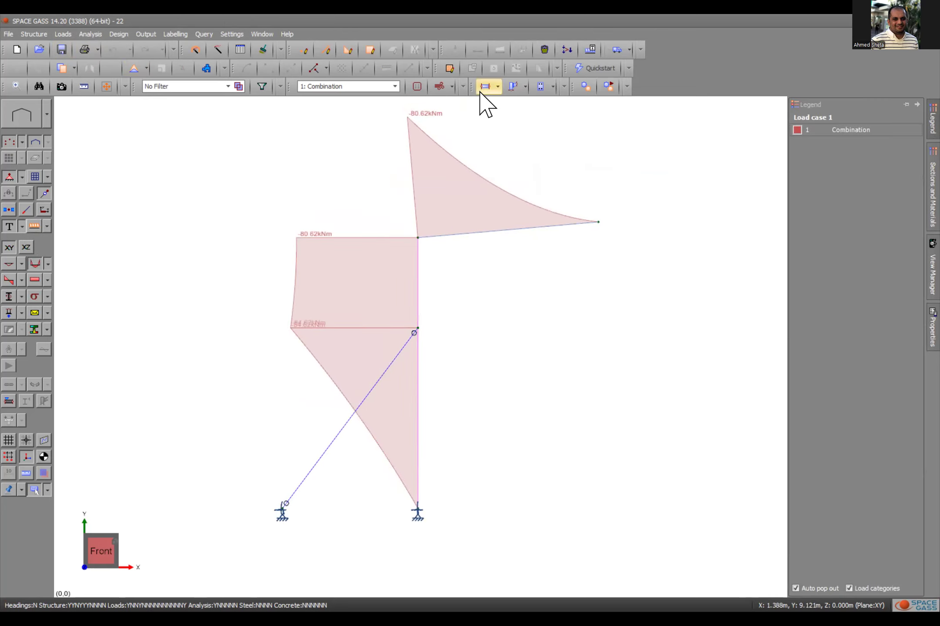
scroll(481, 113, up, 2)
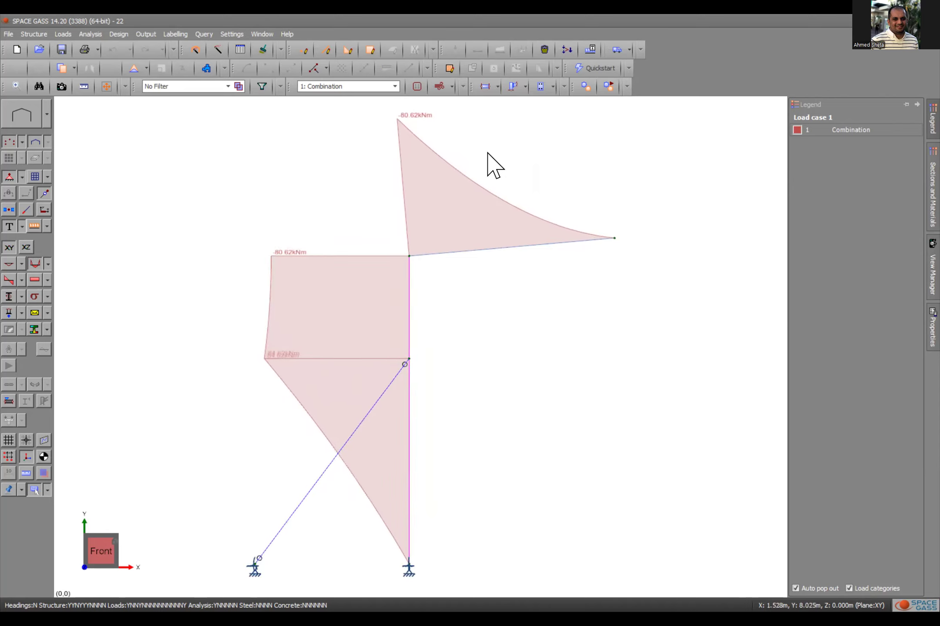
mouse_move(443, 246)
- Replace the bending moment diagram with the shear force diagram and examine the beam and column shears
click(35, 264)
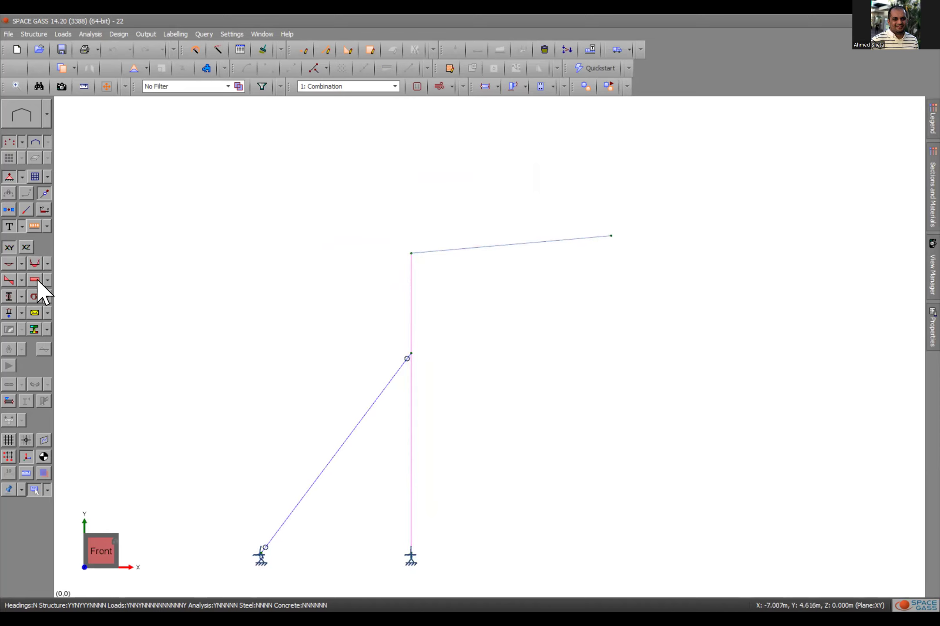
click(9, 280)
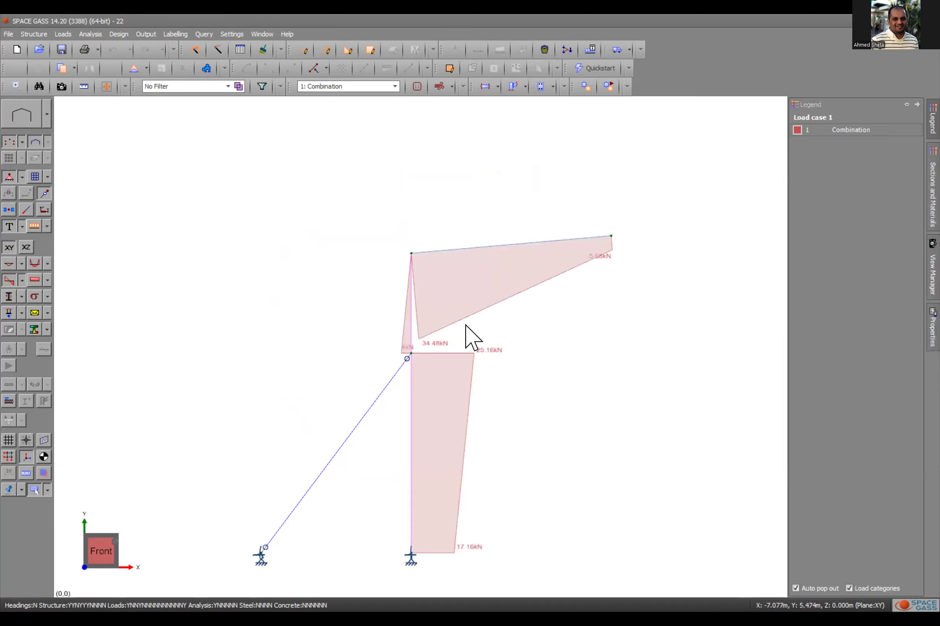
scroll(487, 535, up, 1)
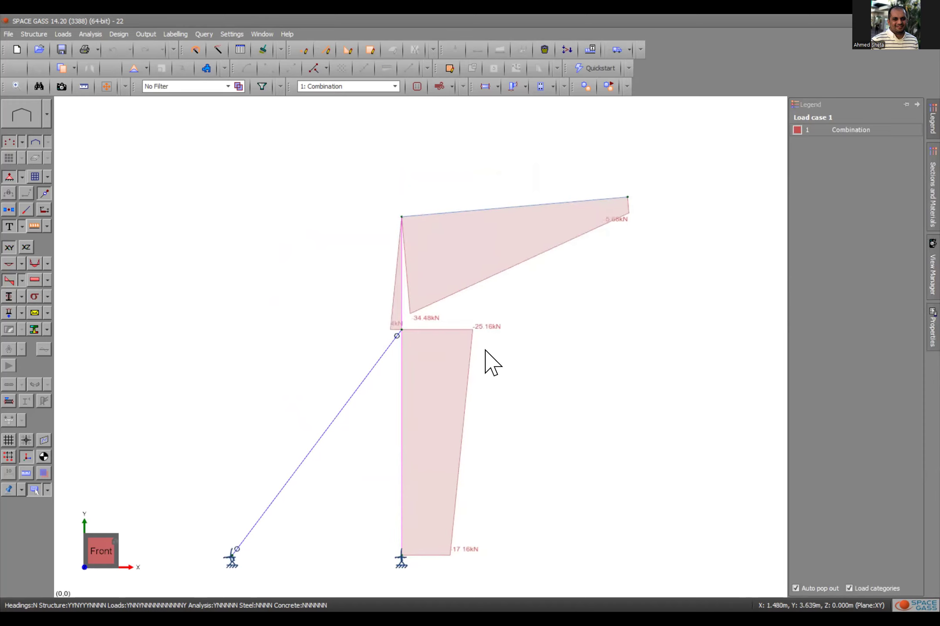
mouse_move(430, 284)
- Replace the shear force diagram with the axial force diagram and examine the forces in the brace and column
click(8, 279)
click(37, 279)
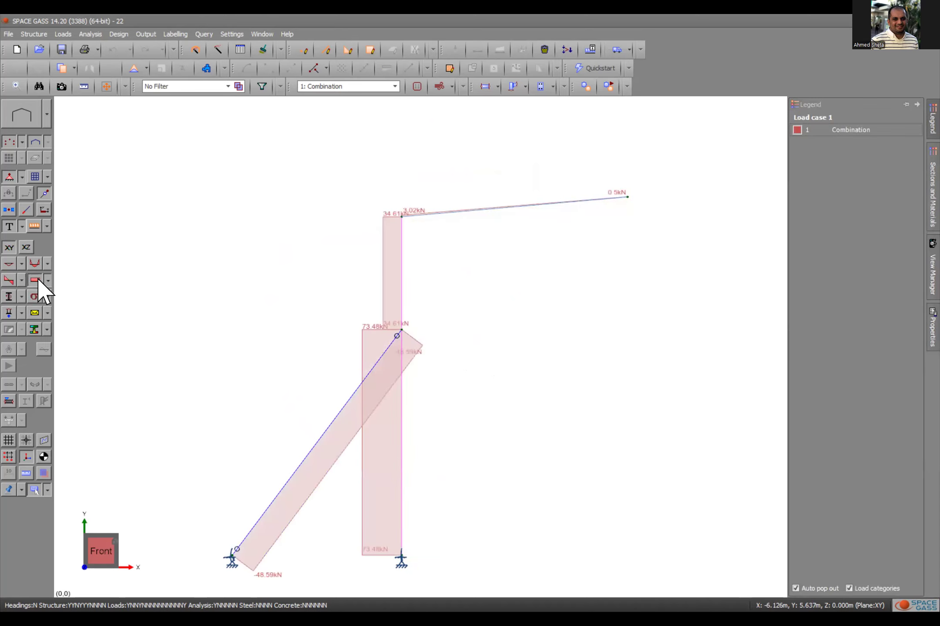
scroll(300, 558, up, 1)
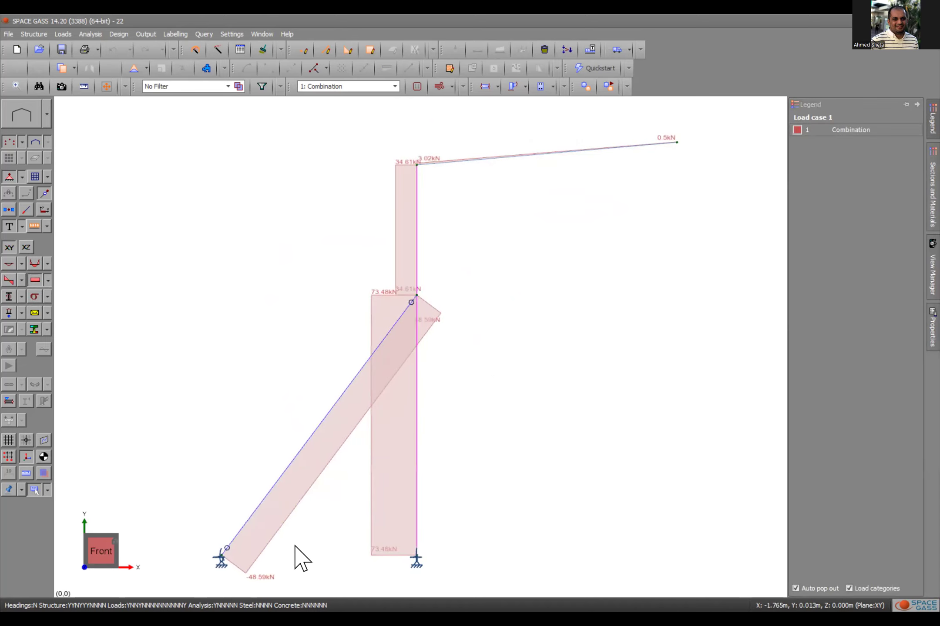
mouse_move(380, 556)
scroll(392, 561, up, 1)
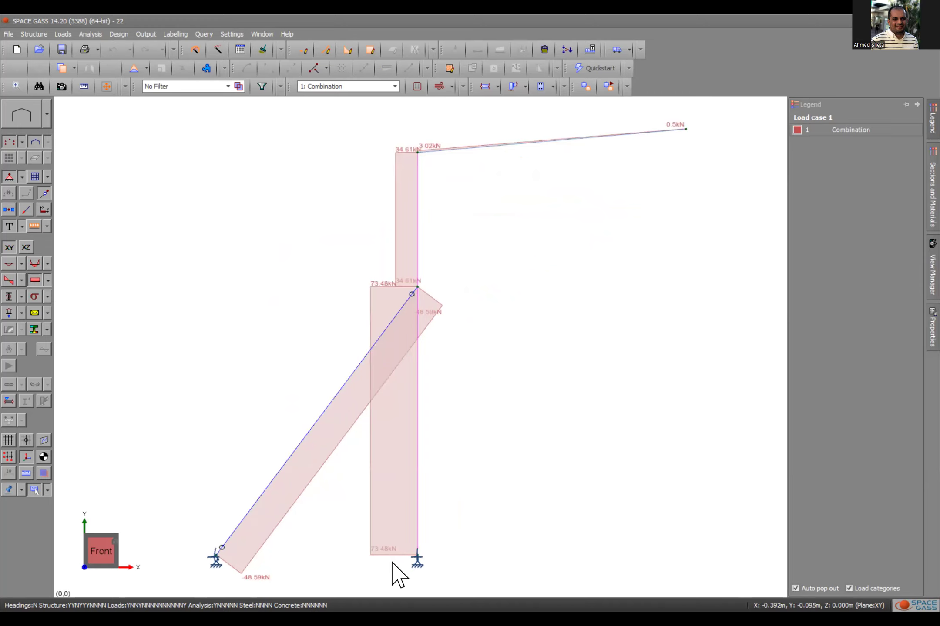
scroll(408, 542, down, 1)
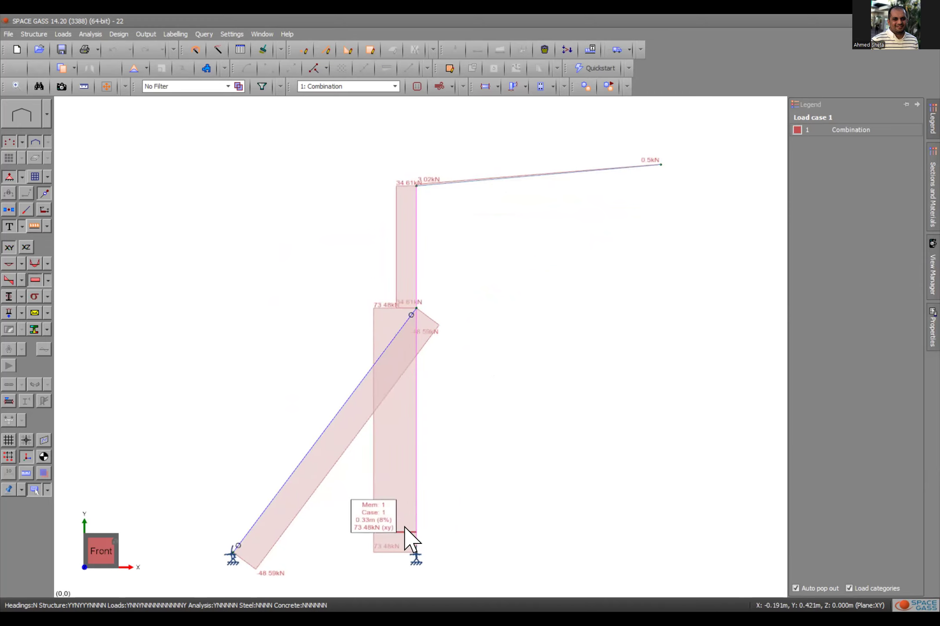
- Replace the axial force diagram with the deflected shape and examine the displacements at the beam's free end and the column top
click(33, 282)
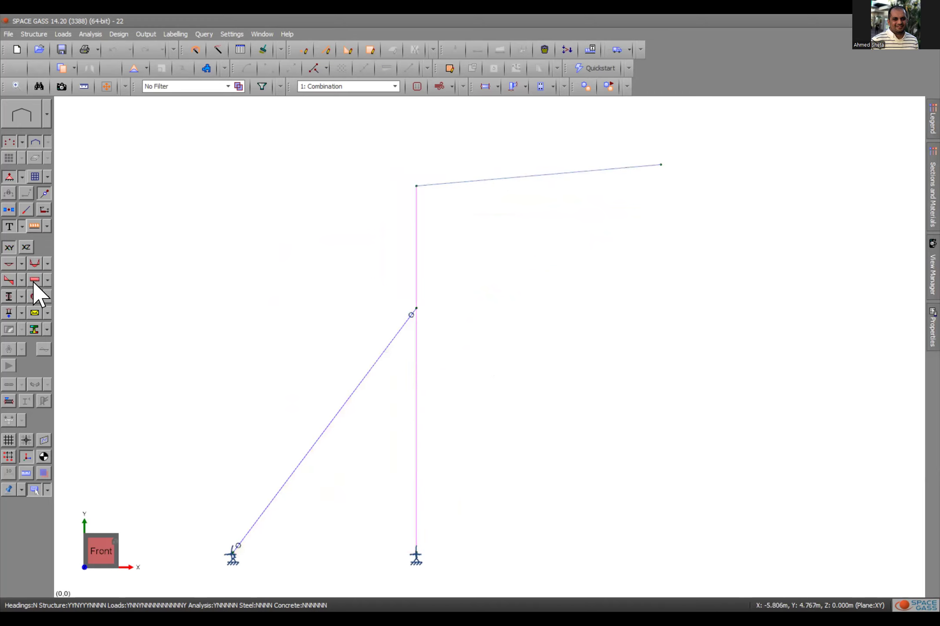
click(10, 265)
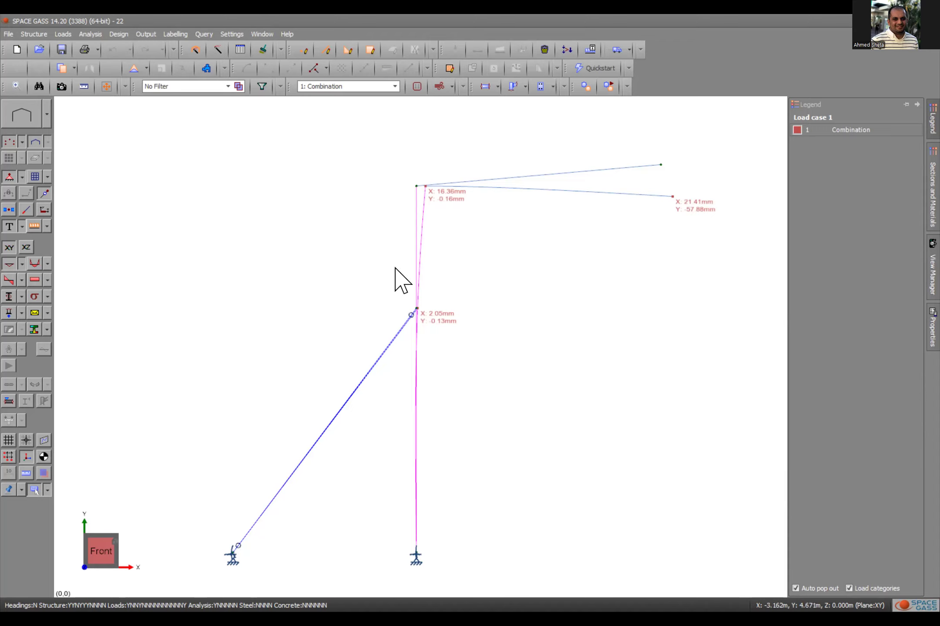
scroll(713, 205, up, 3)
scroll(696, 206, up, 5)
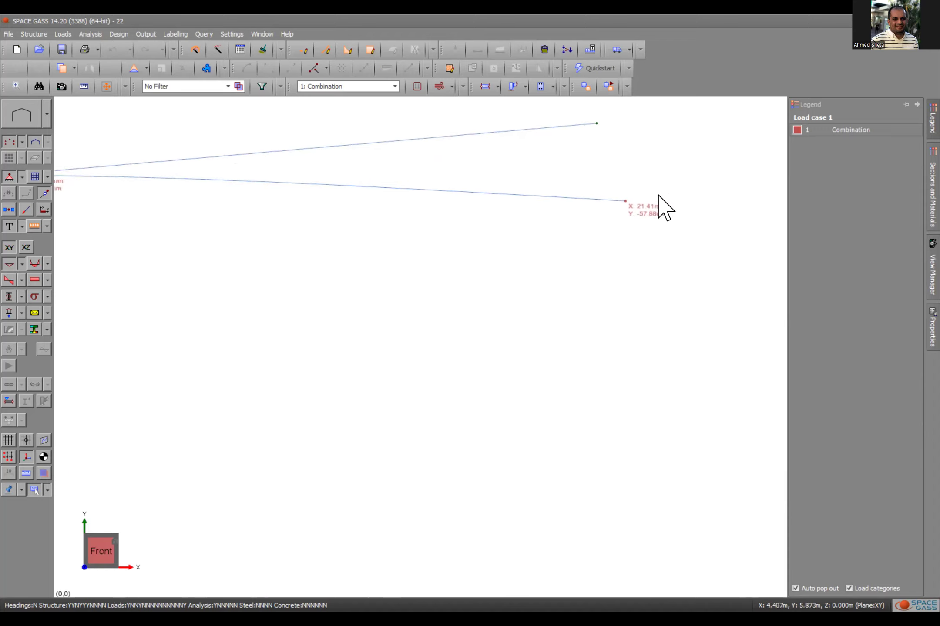
scroll(595, 227, down, 2)
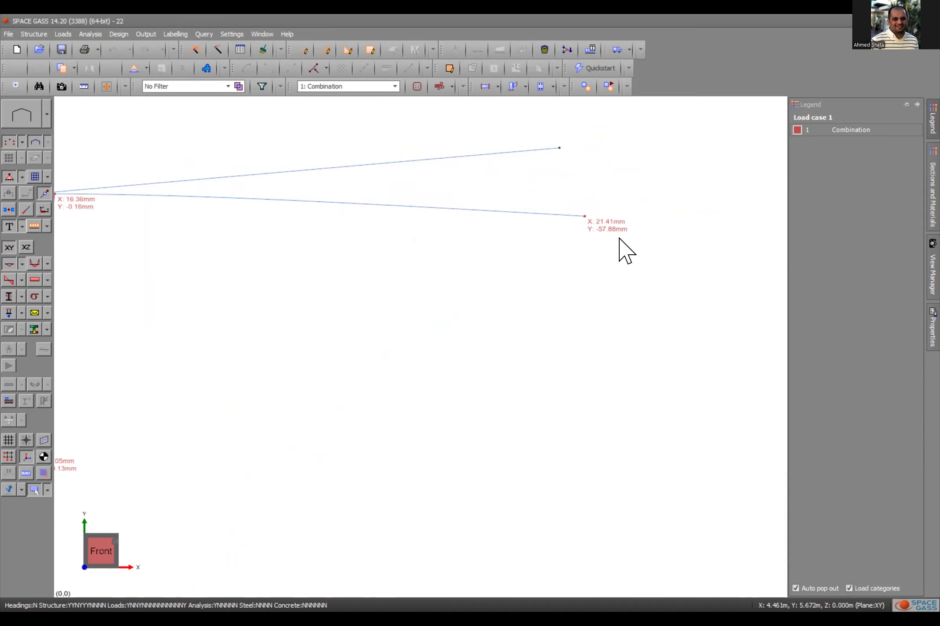
scroll(622, 229, down, 2)
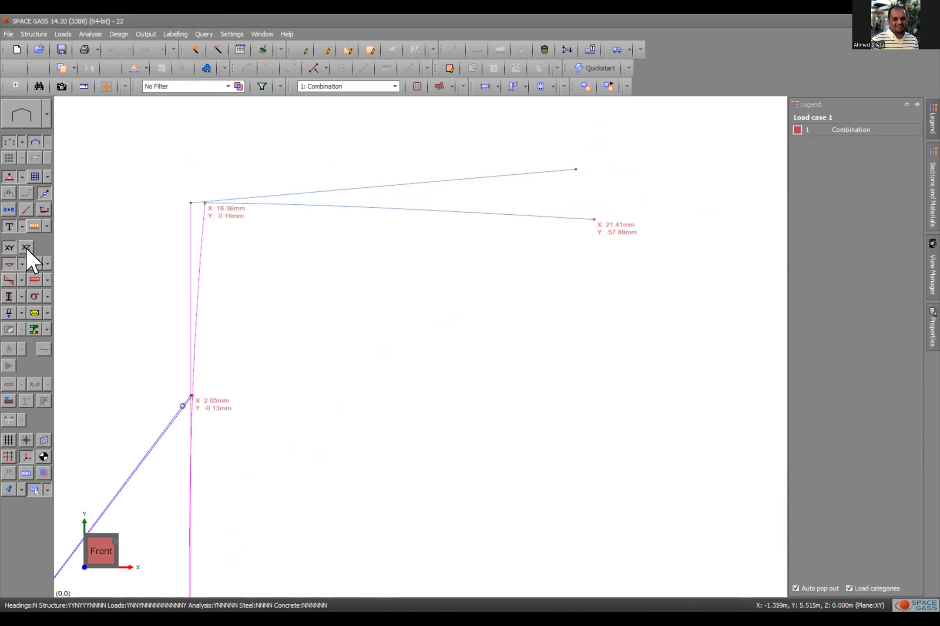
- Hide the deflected shape and change the sloping beam's section to 530 UB 82.0 from the Aust300 universal beams library
click(9, 262)
click(413, 187)
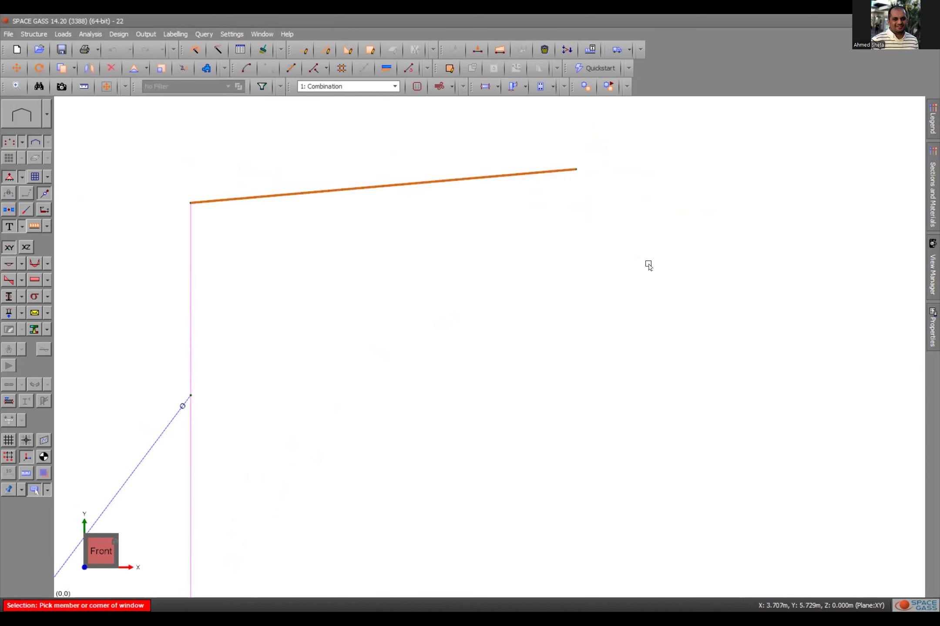
mouse_move(933, 328)
click(893, 273)
click(898, 274)
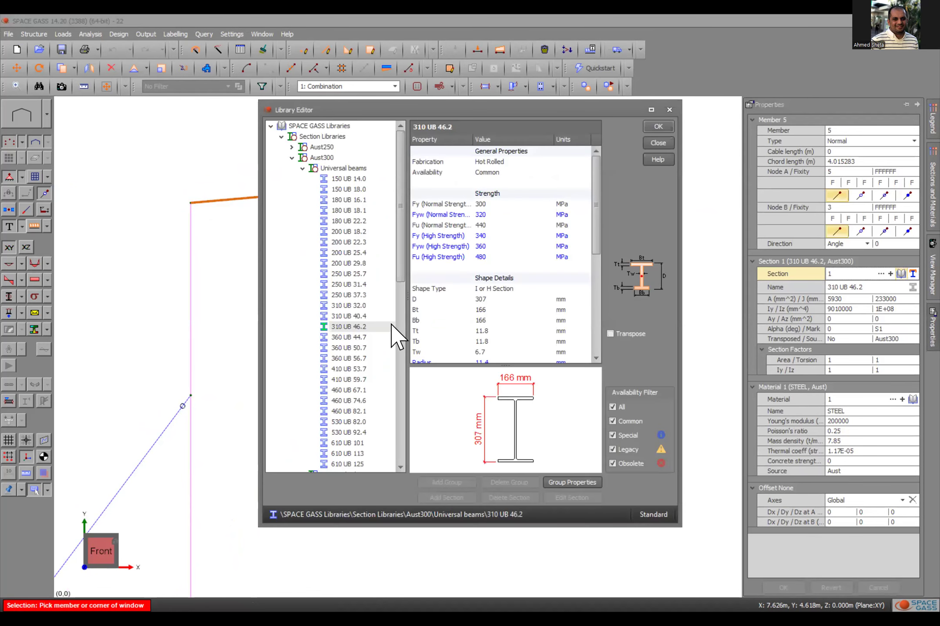
scroll(367, 333, down, 1)
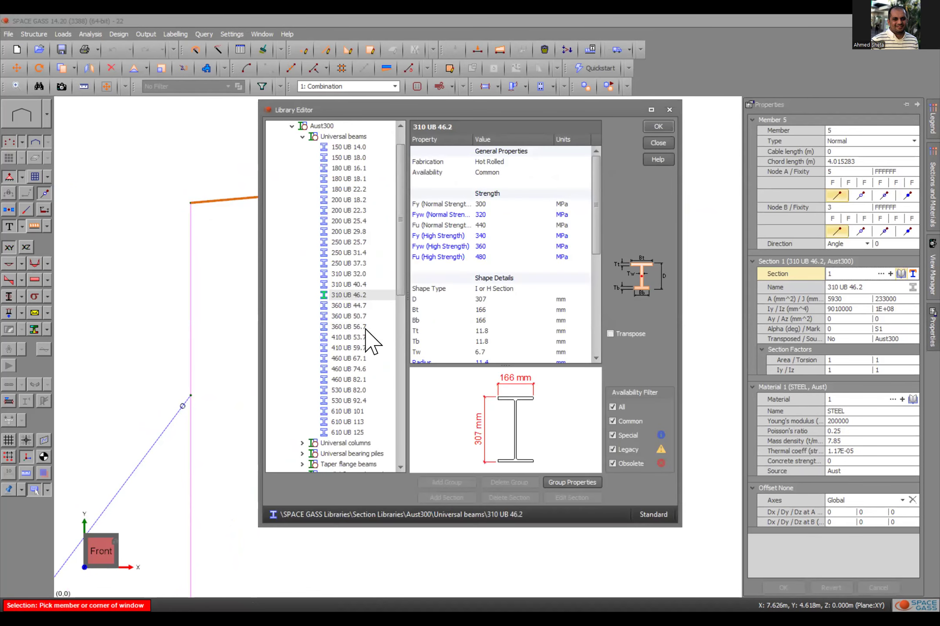
click(351, 391)
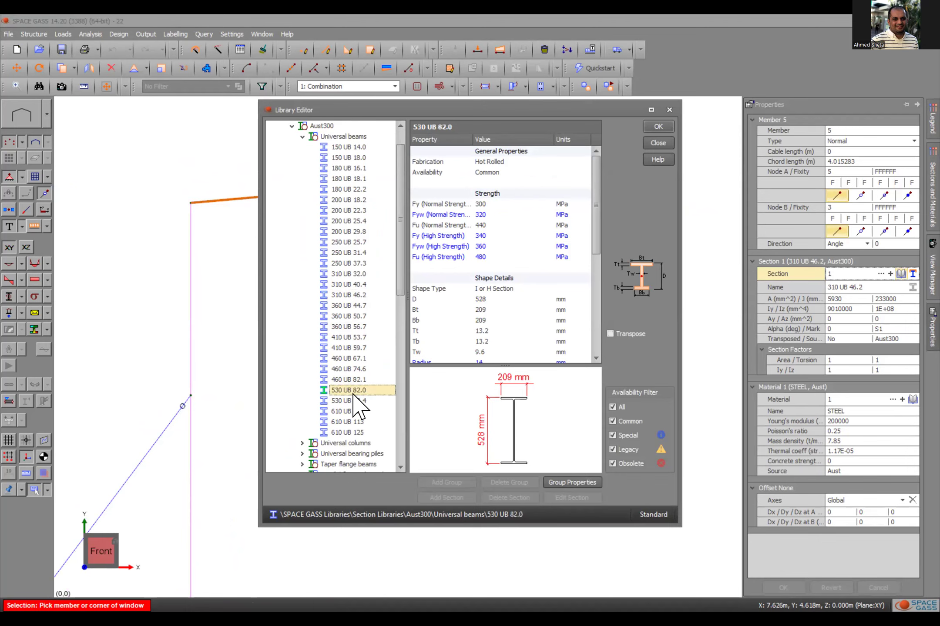
click(656, 124)
click(784, 588)
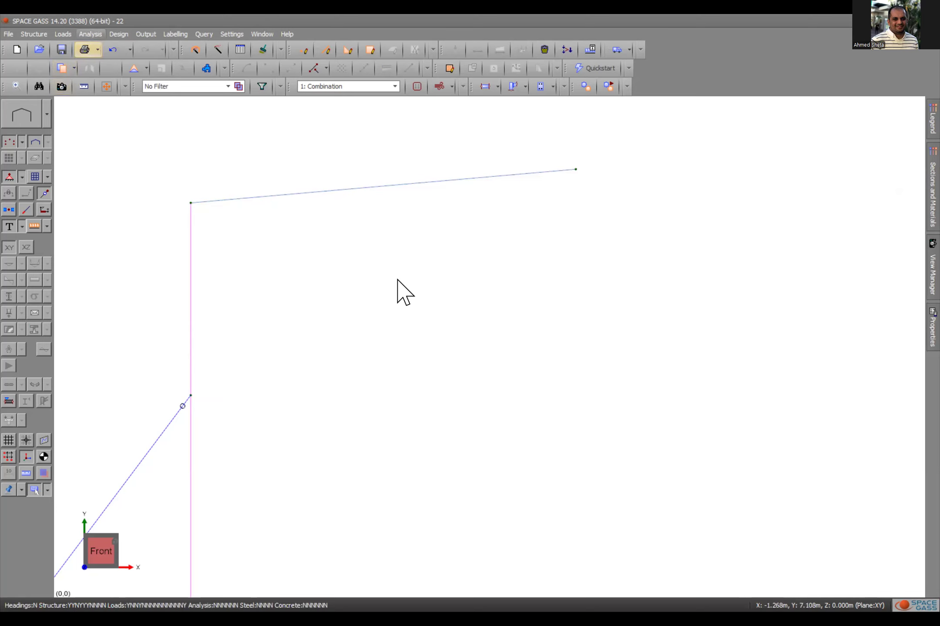
- Rerun the linear static analysis of all load cases with the Paradise solver
click(658, 202)
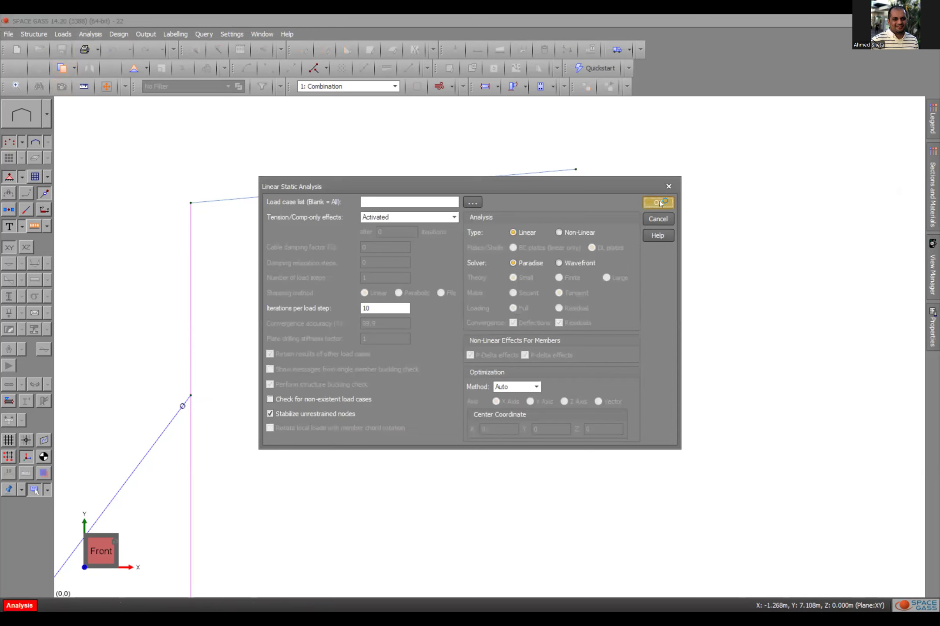
click(372, 296)
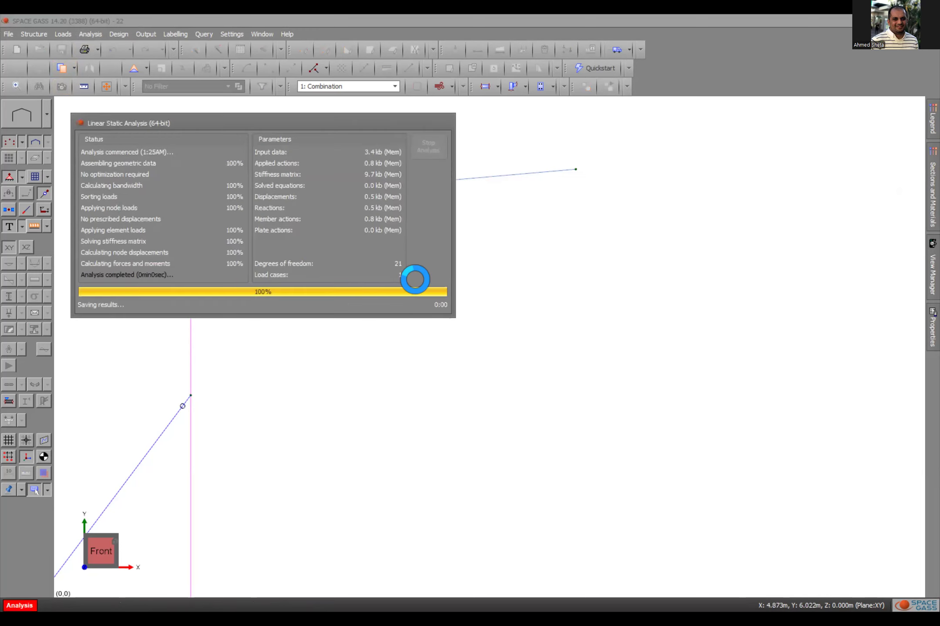
click(433, 161)
- Display the deflected shape from the new analysis and examine the displacement at the beam's free end
click(9, 263)
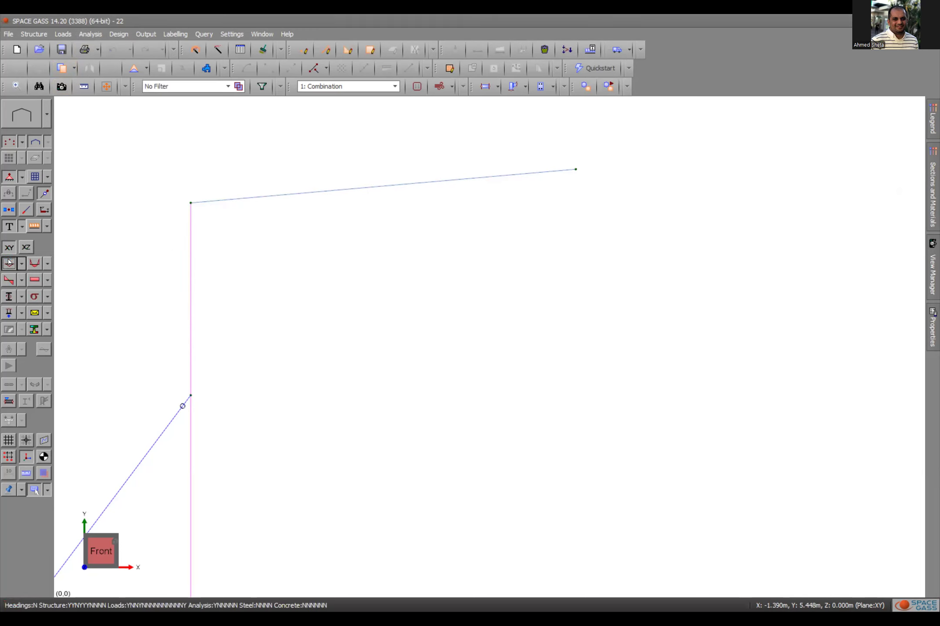
scroll(609, 217, up, 5)
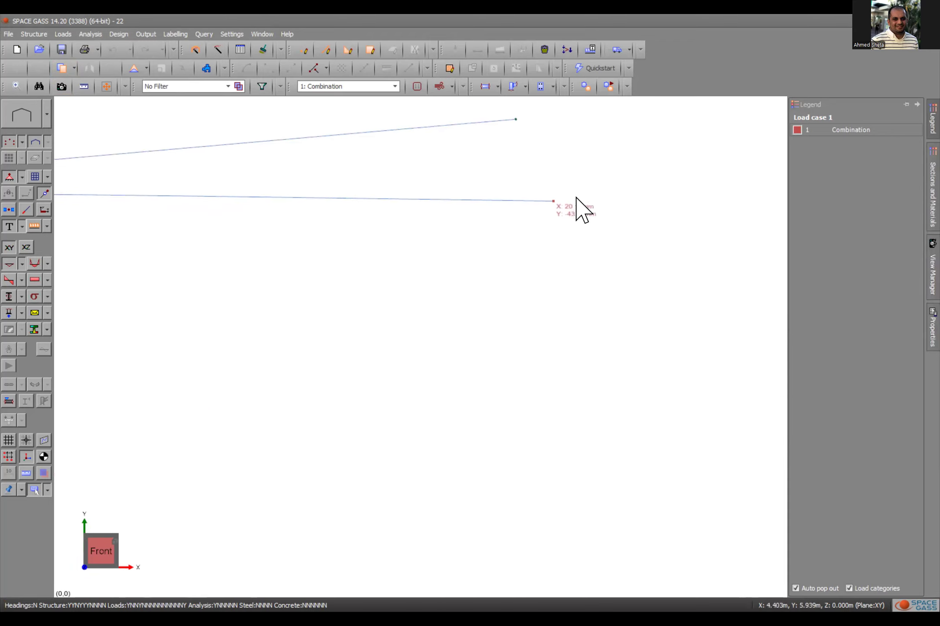
scroll(558, 266, down, 4)
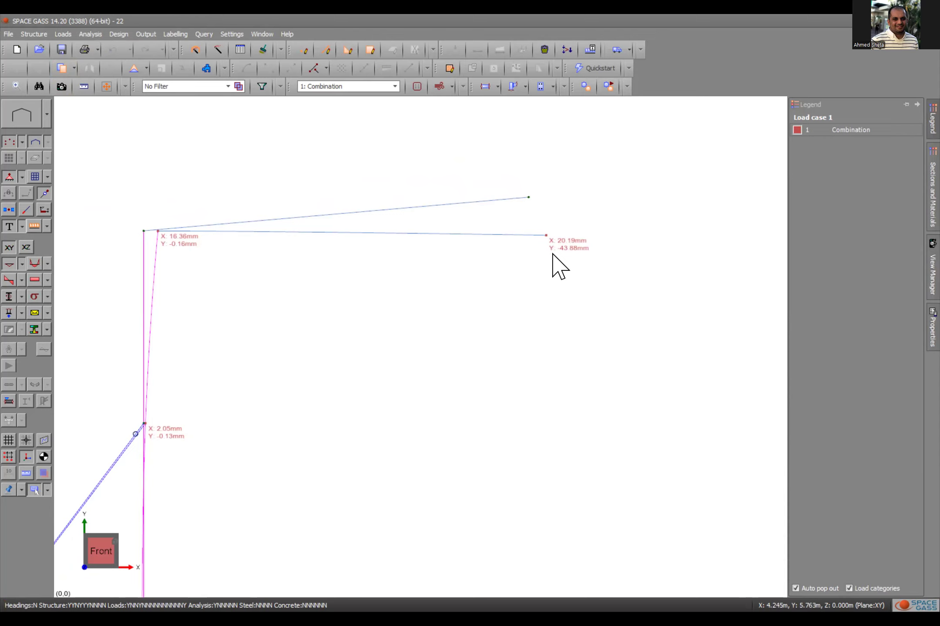
scroll(557, 266, down, 3)
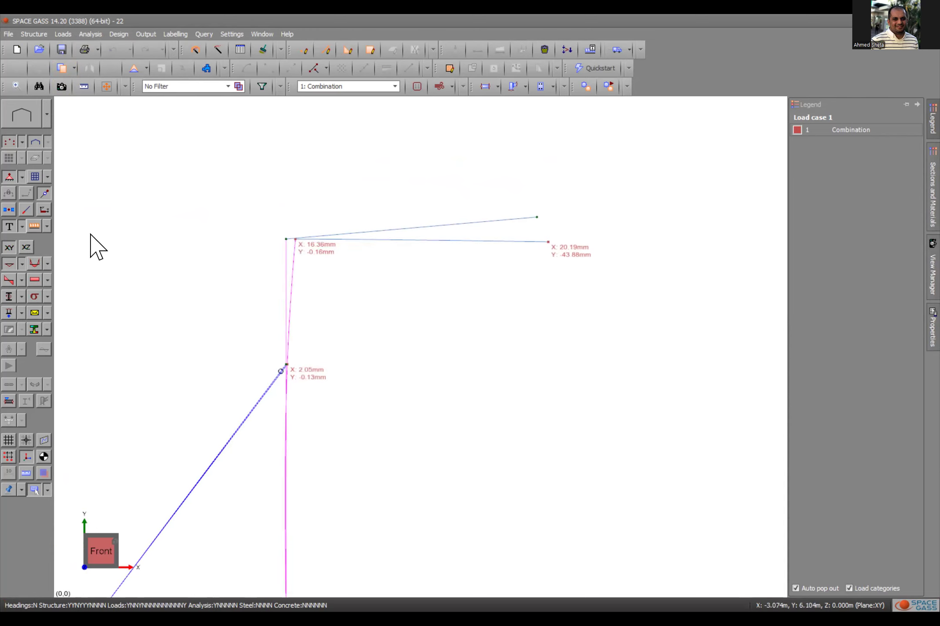
- Replace the deflected shape with the bending moment diagram and examine the moments over the whole frame
click(8, 263)
click(35, 264)
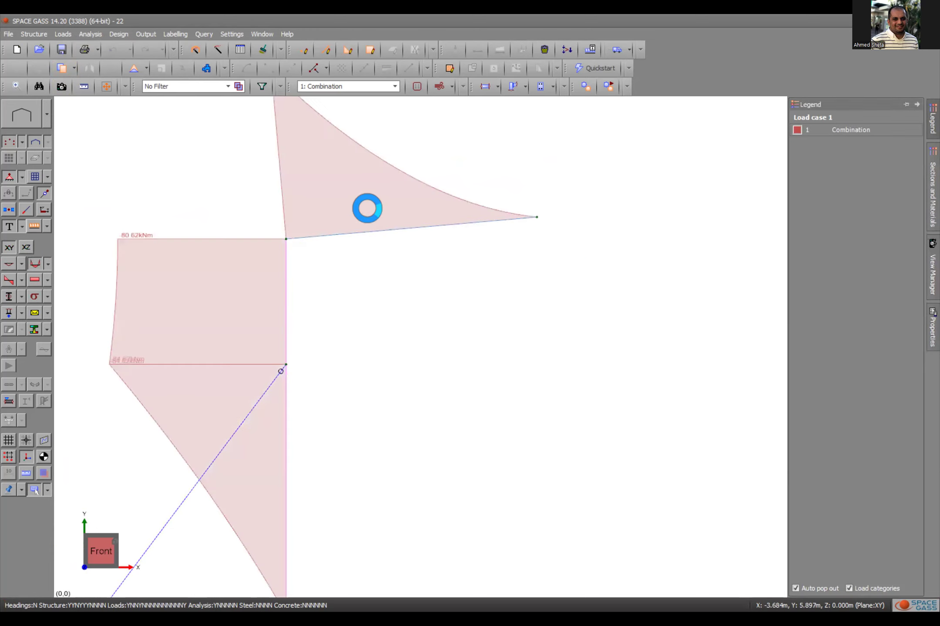
scroll(404, 224, down, 2)
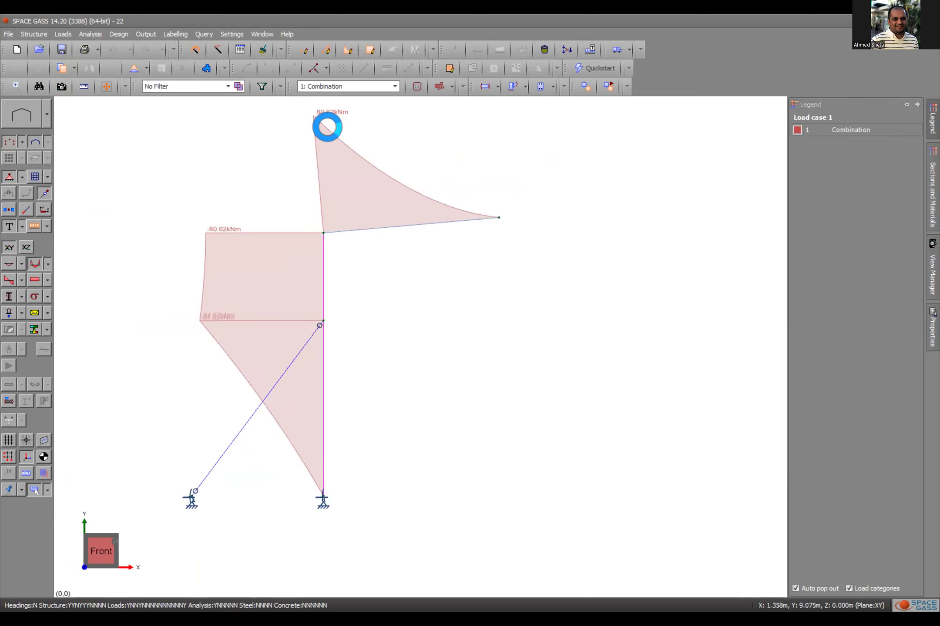
scroll(324, 174, up, 1)
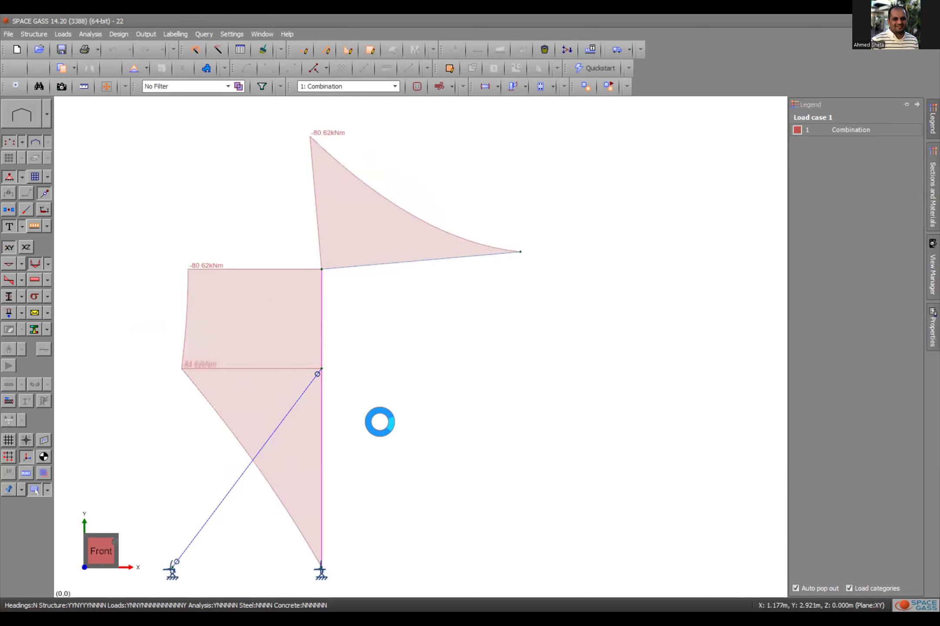
- Review the shear force, axial force and deflection diagrams one at a time in place of the moment diagram, leaving all results hidden
click(34, 266)
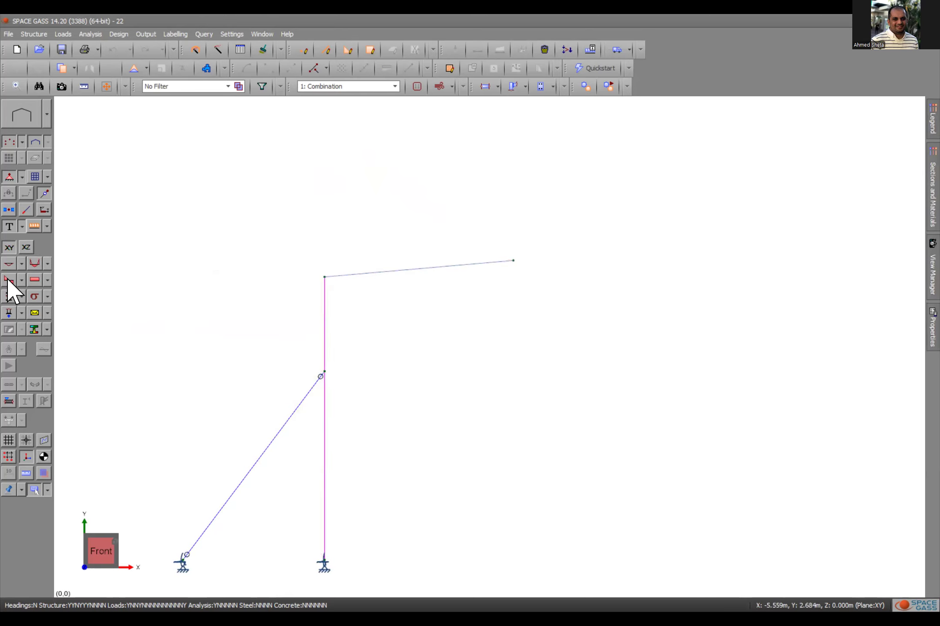
click(7, 280)
click(7, 280)
click(41, 279)
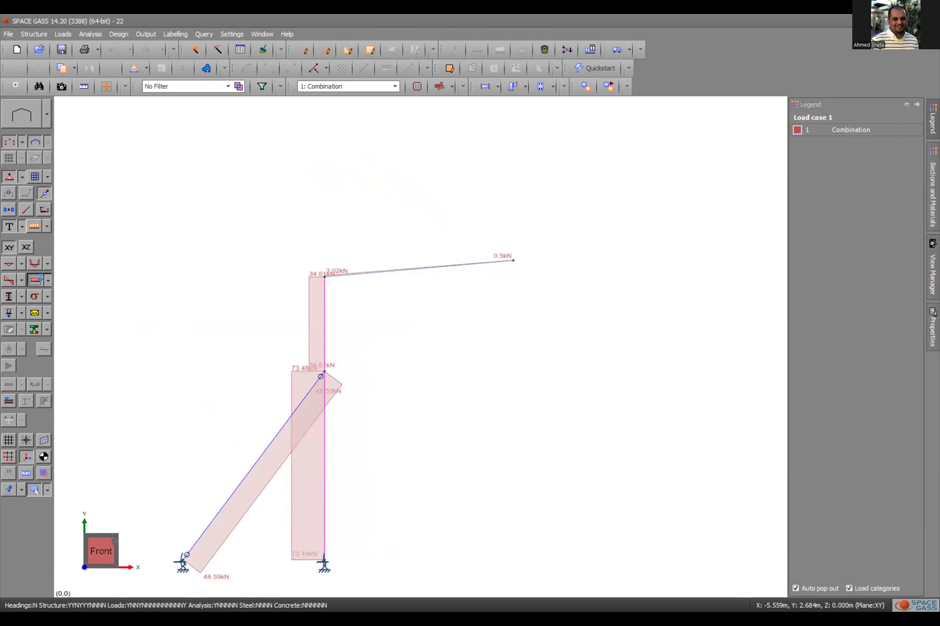
click(40, 280)
click(10, 264)
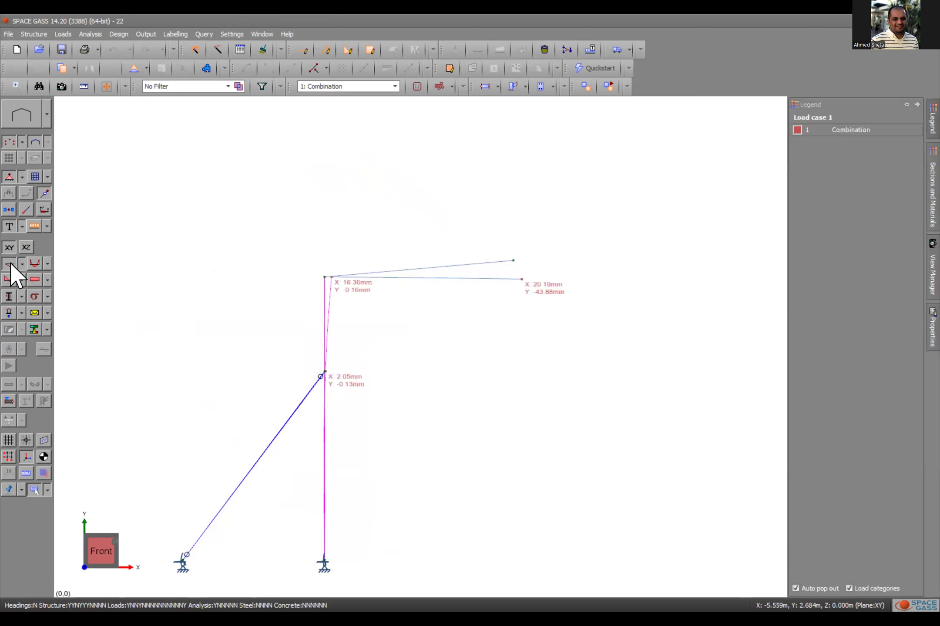
click(10, 265)
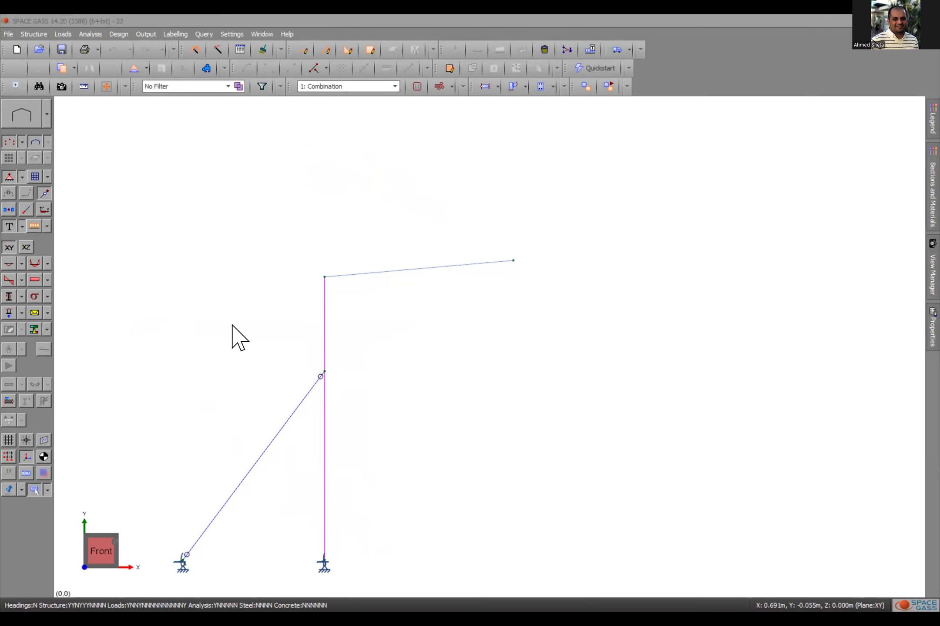
- Display the bending moment, deflection, shear force and axial force diagrams together on the frame
click(33, 264)
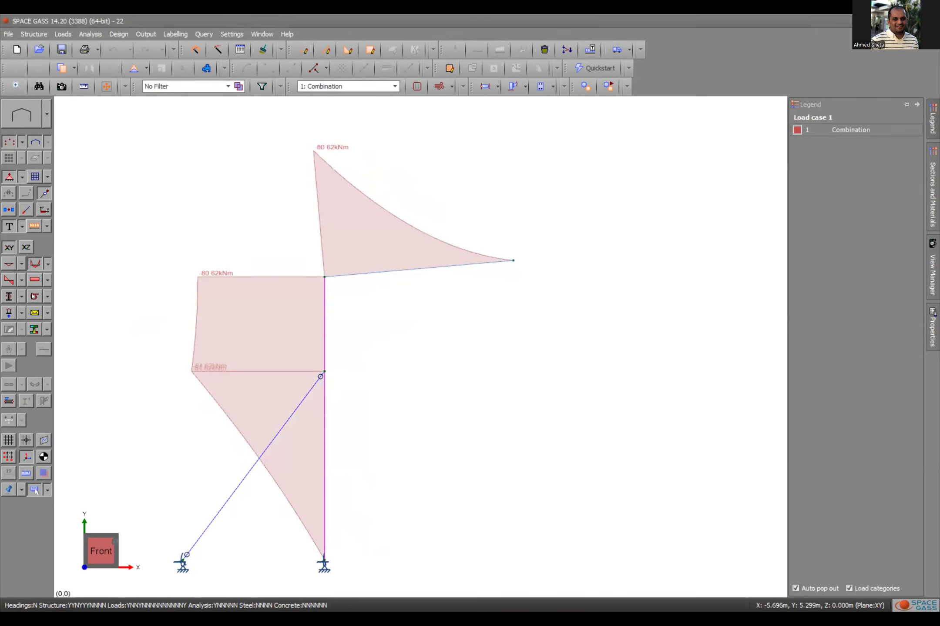
click(8, 264)
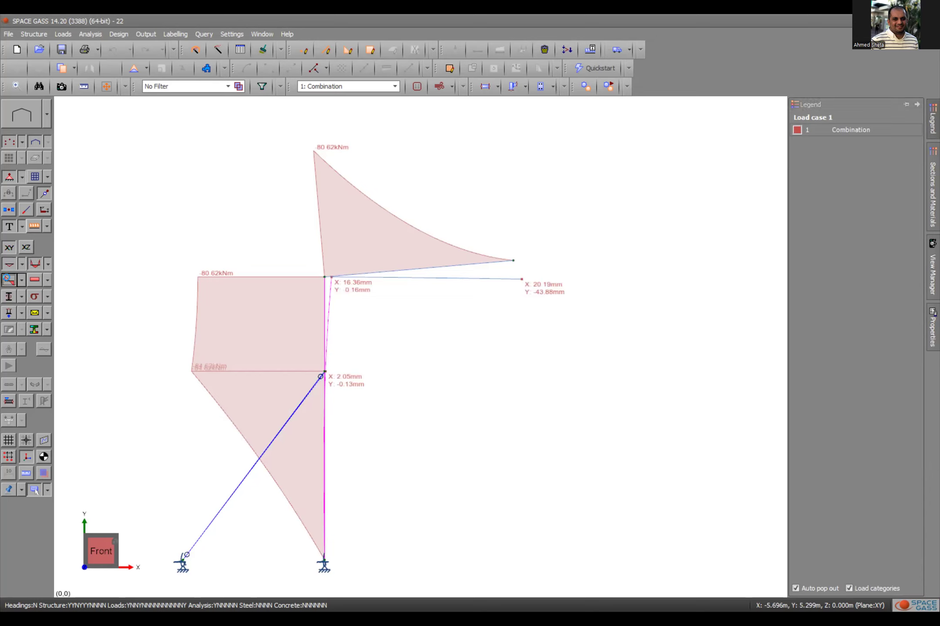
click(9, 281)
click(35, 280)
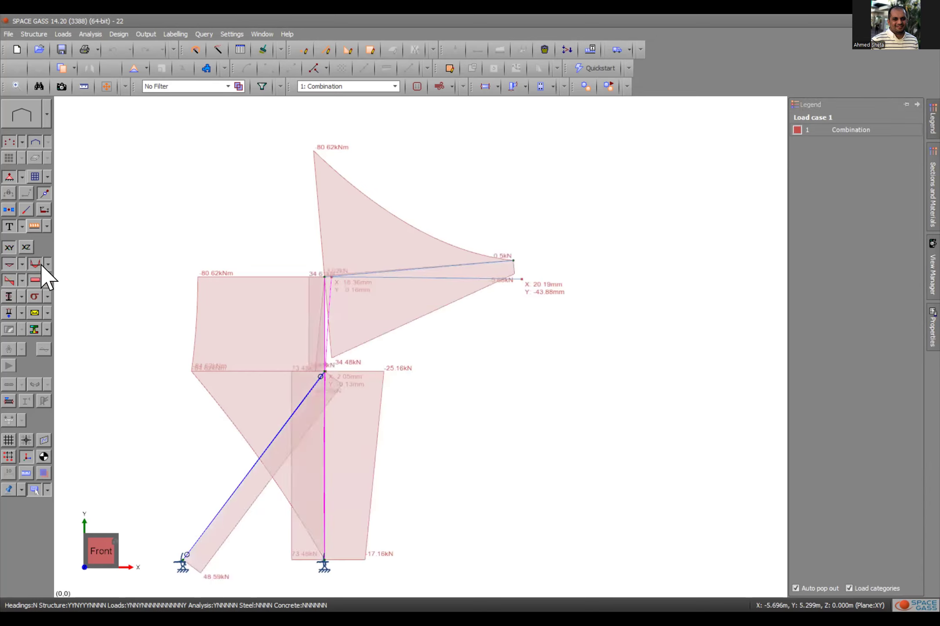
- Hide the bending moment, shear force and deflection results, keeping only the axial force diagram displayed
click(34, 264)
click(10, 280)
click(9, 264)
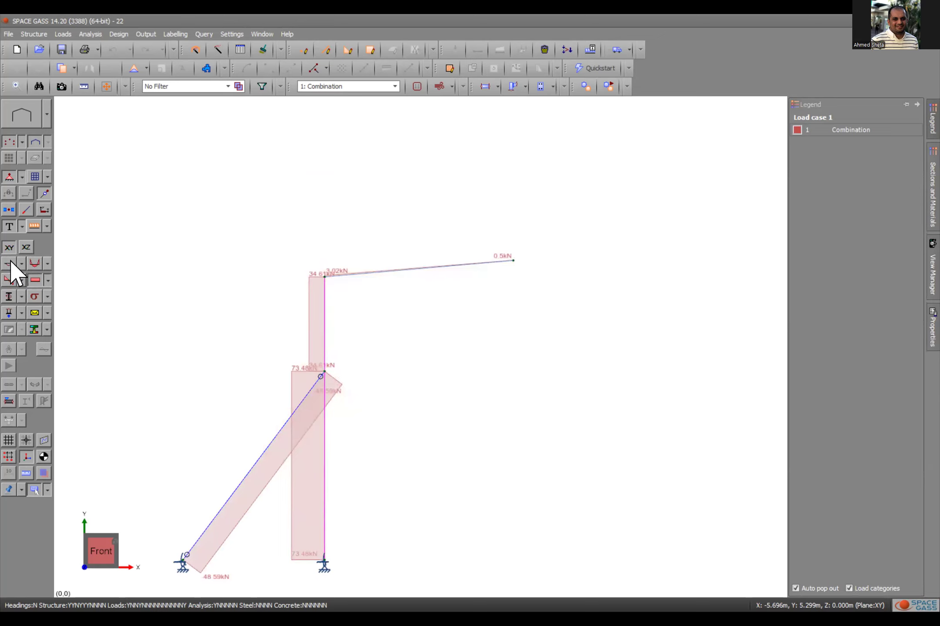